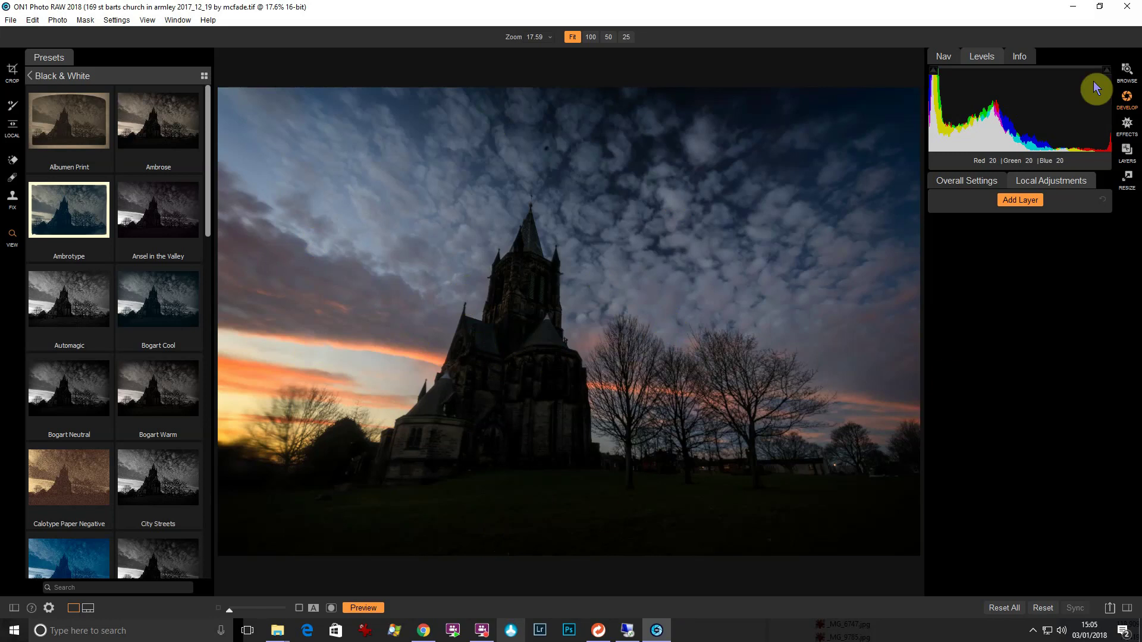
Step: Show the photo browser, then switch to Chrome and find the What's NEW in 2018 section on the ON1 Photo RAW page
left_click(1127, 71)
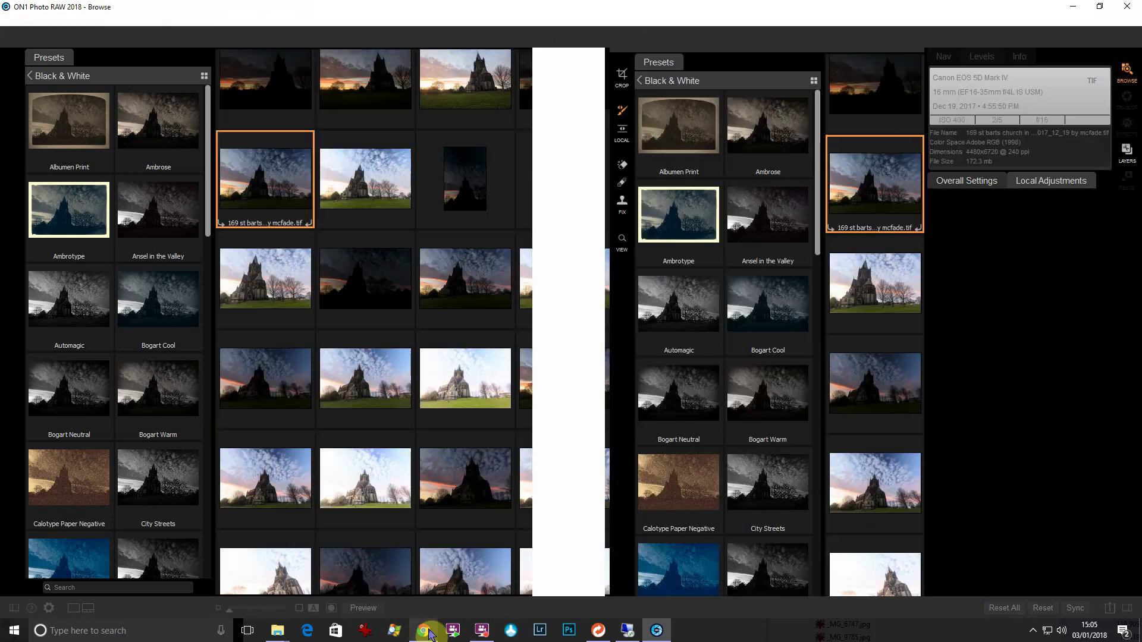
left_click(423, 630)
scroll(459, 220, "up", 15)
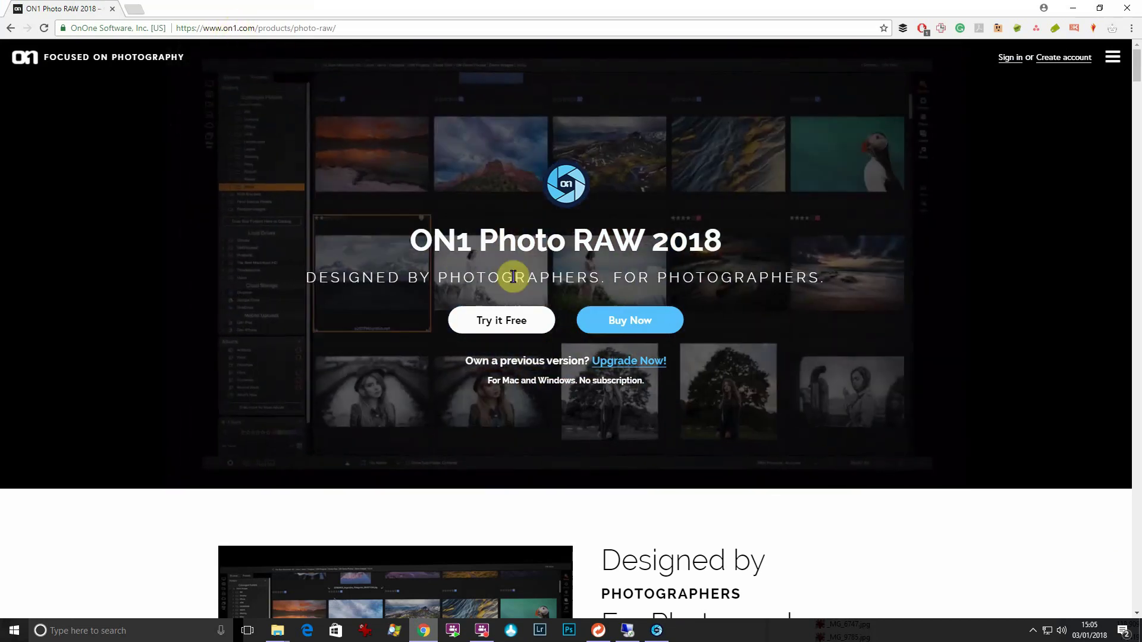
scroll(551, 288, "down", 8)
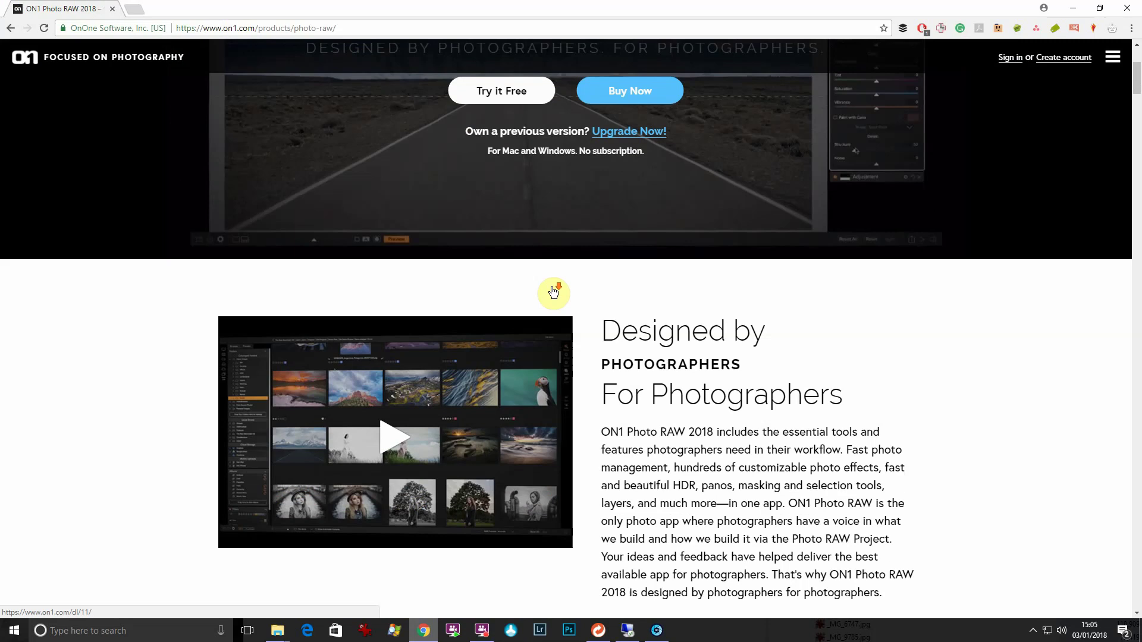
scroll(554, 291, "down", 5)
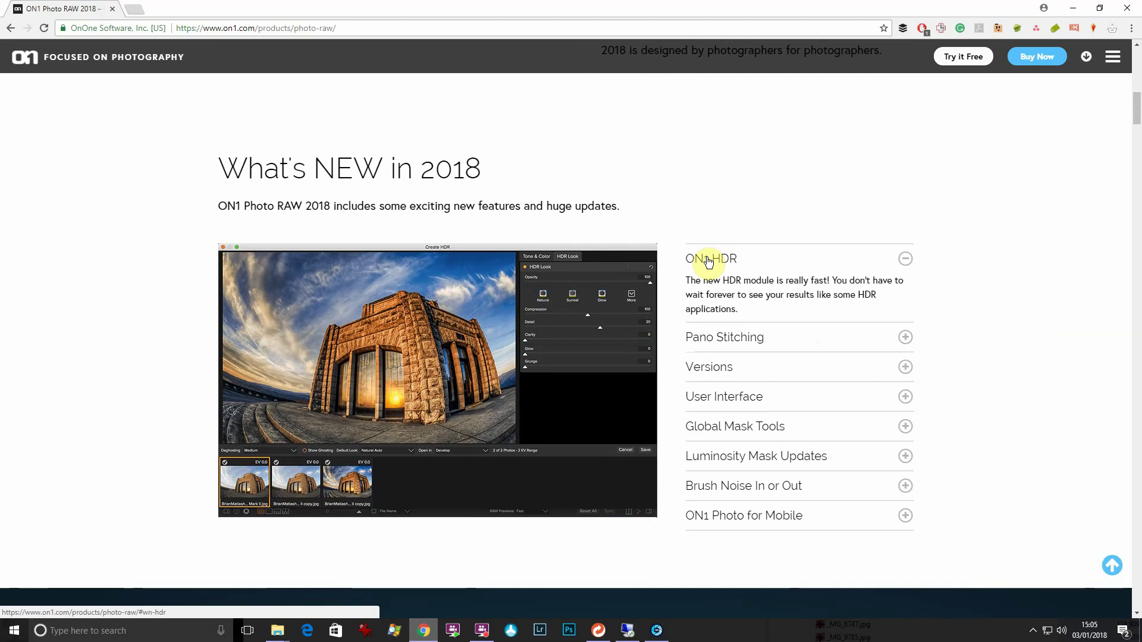
Step: Review the feature entries for Pano Stitching, Versions, User Interface, Global Mask Tools and Luminosity Mask Updates, and the included ON1 apps
left_click(743, 339)
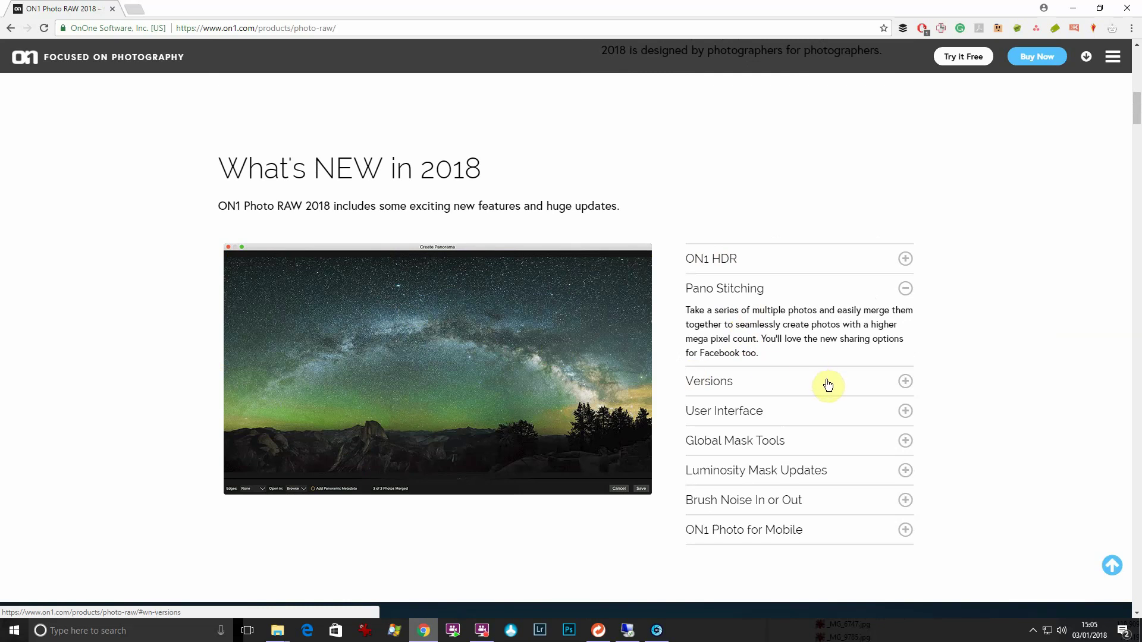
left_click(712, 379)
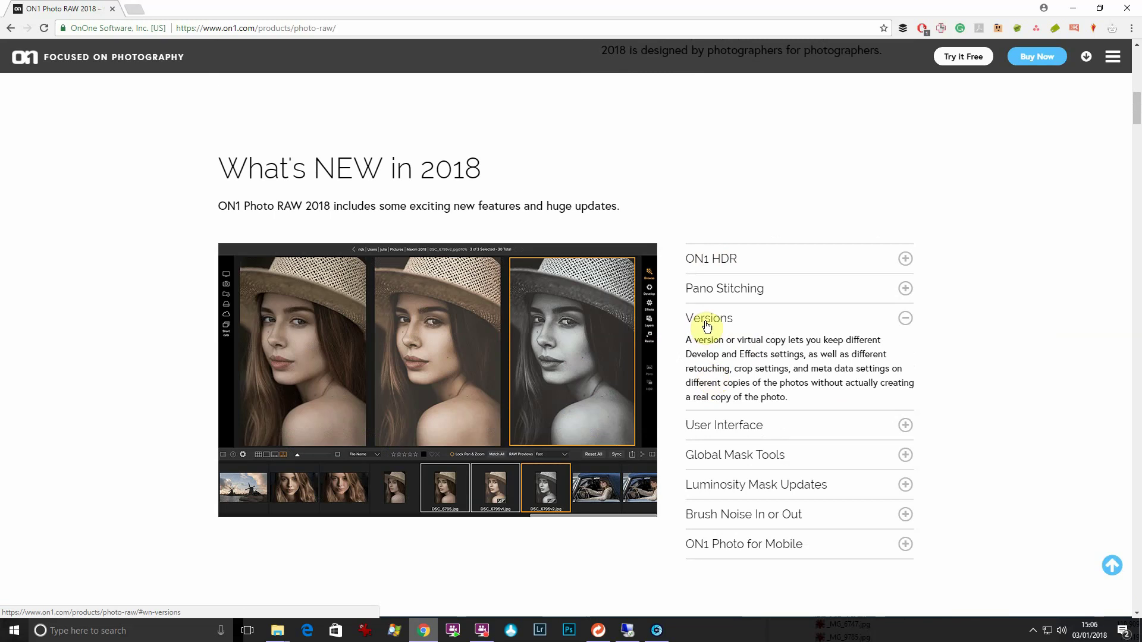
left_click(742, 424)
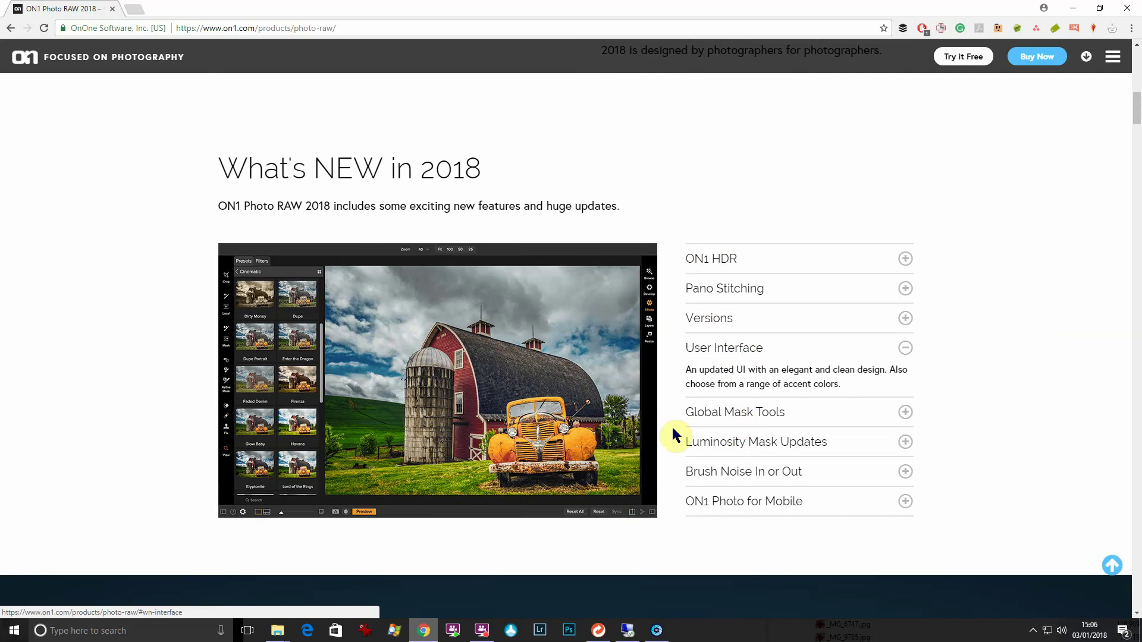
left_click(784, 415)
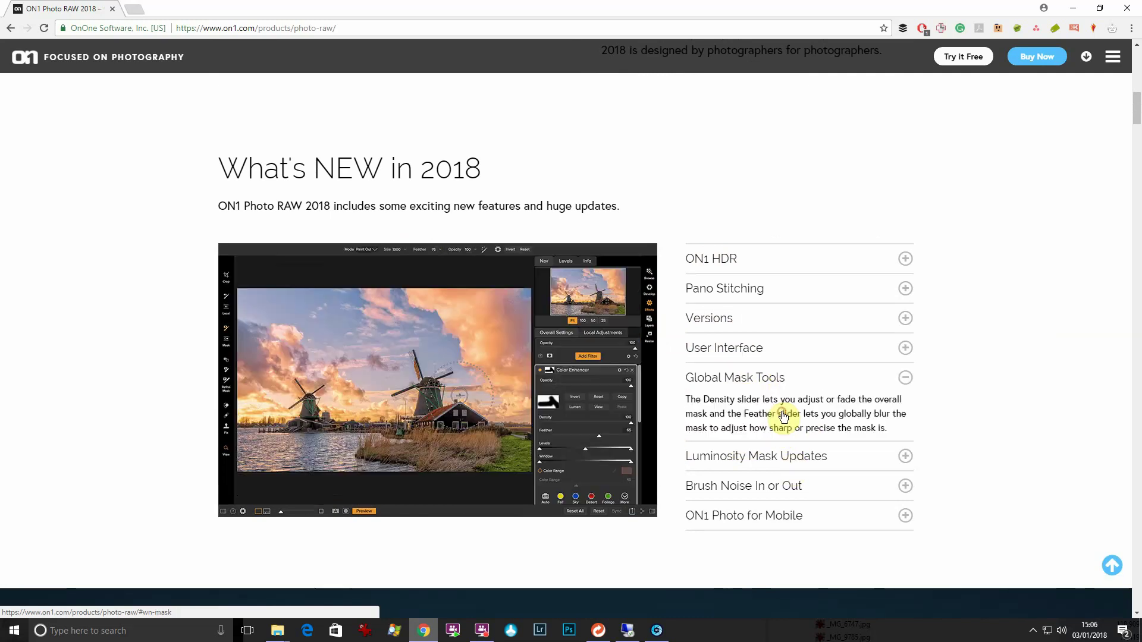
left_click(773, 460)
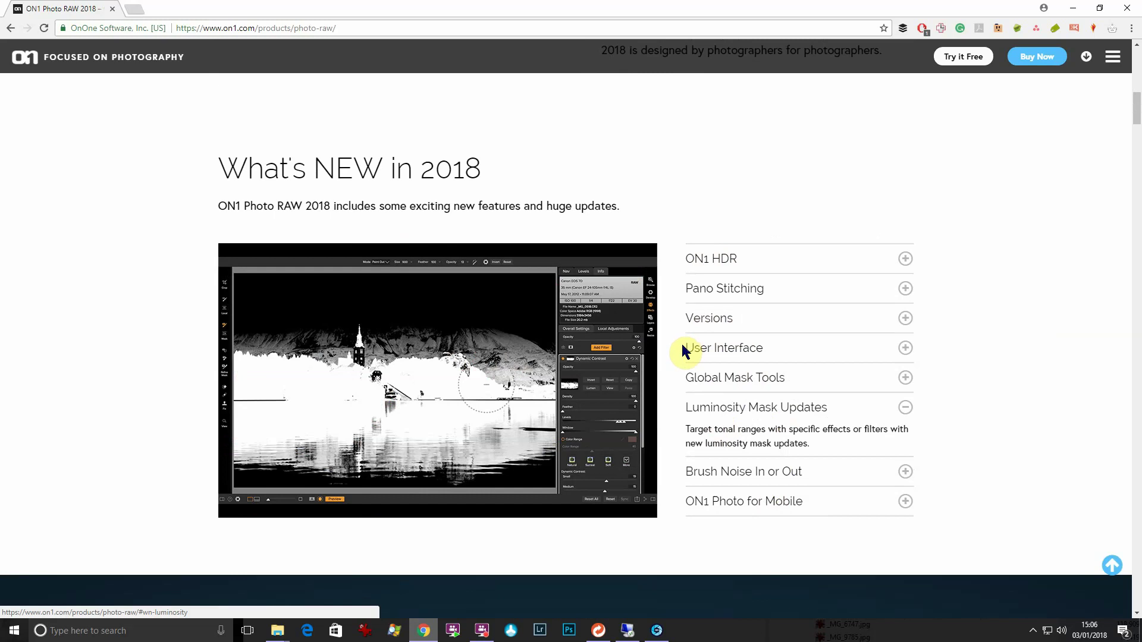
scroll(739, 331, "down", 7)
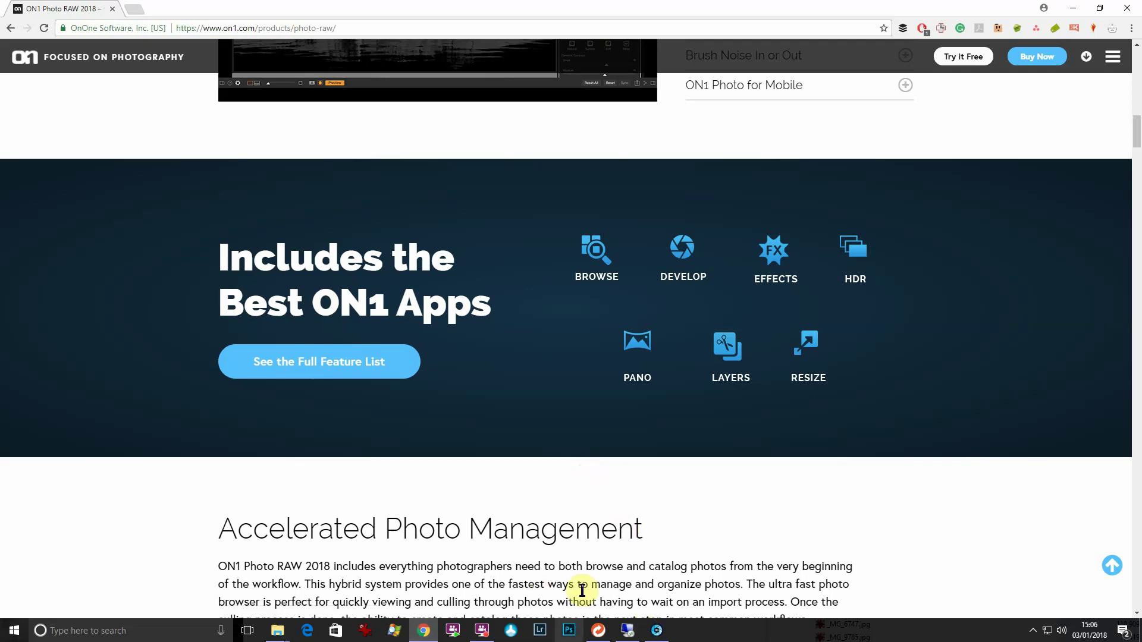
Step: Switch back to ON1 Photo RAW and look through the Before sunset and Interior photos folders, ending on Before sunset
left_click(658, 632)
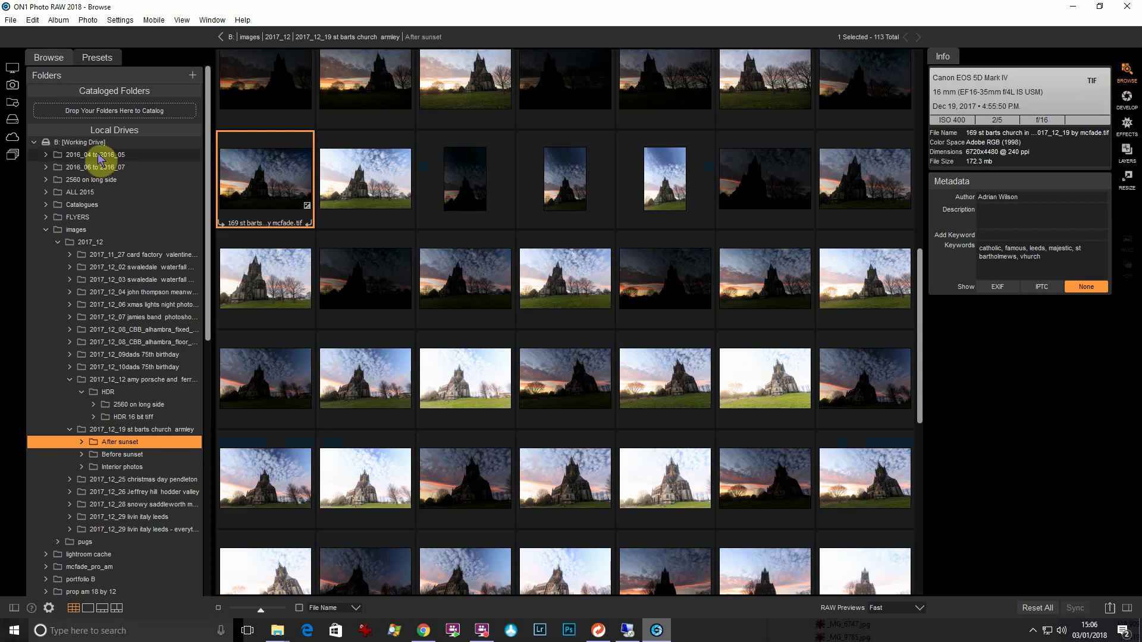
left_click(152, 455)
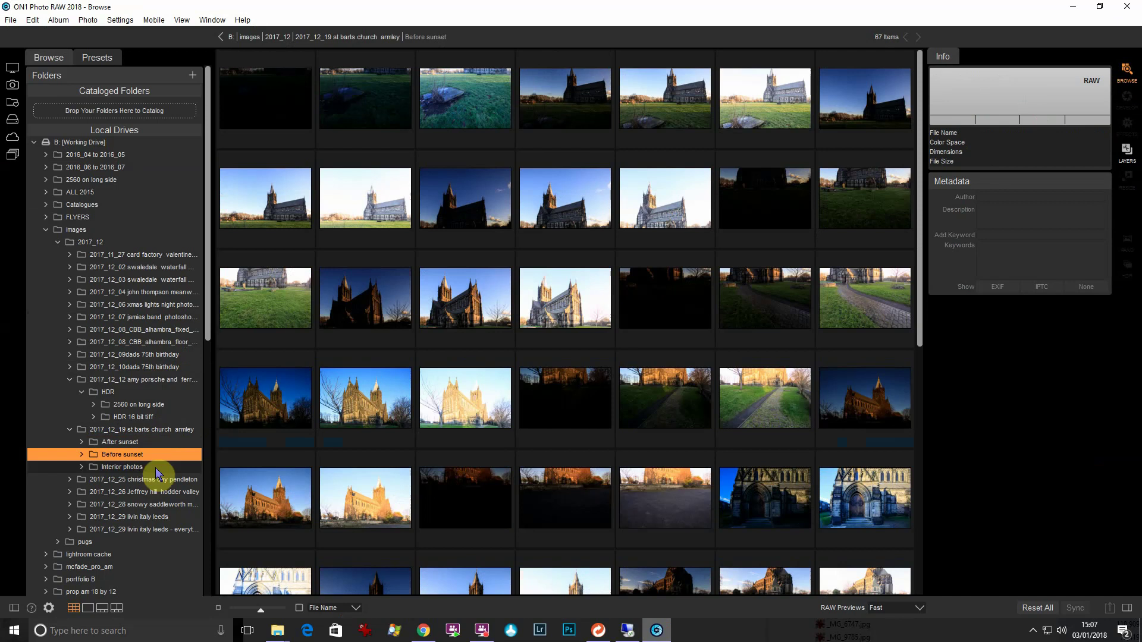
left_click(155, 467)
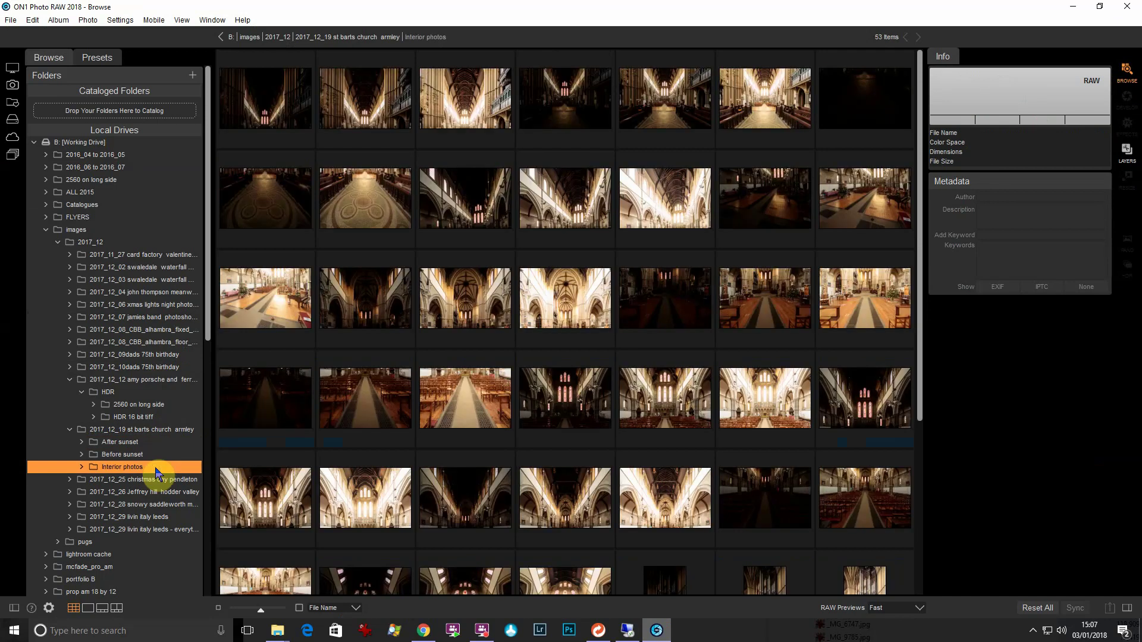
left_click(150, 456)
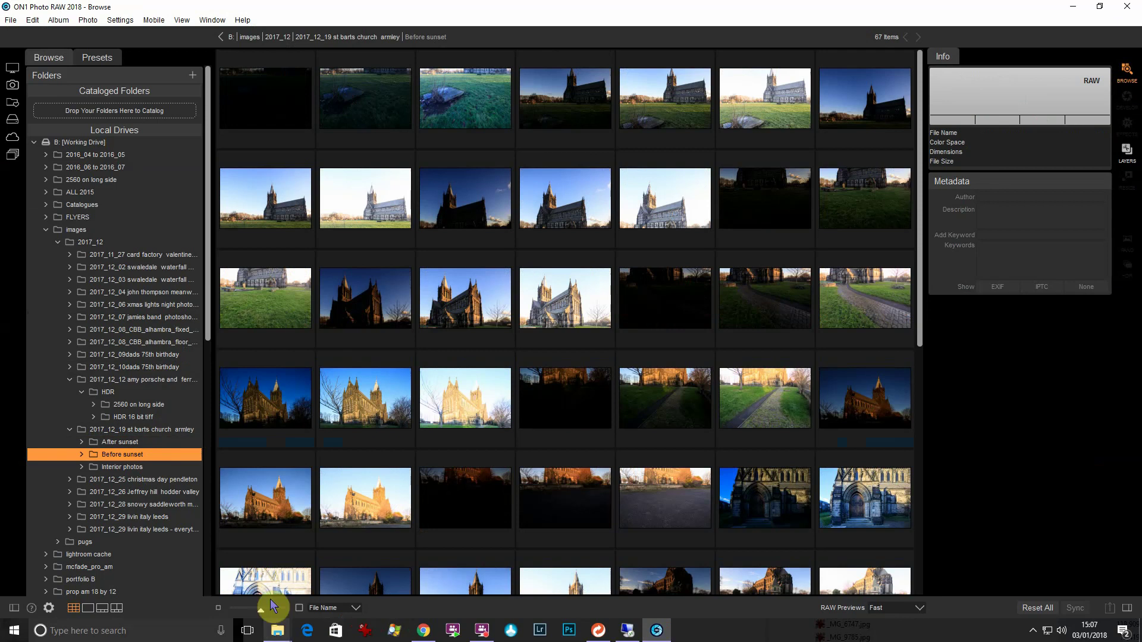
Step: Enlarge the thumbnails in the Before sunset folder to three per row and view church photo 016 at full size
left_click_drag(277, 609, 294, 611)
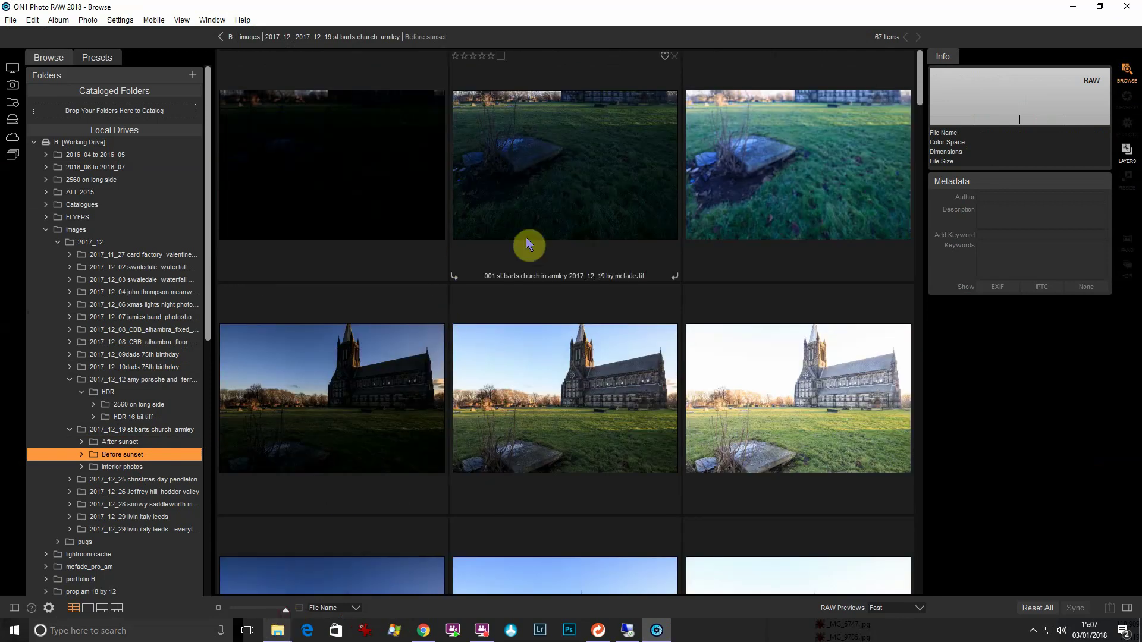
scroll(526, 238, "down", 5)
scroll(533, 251, "down", 3)
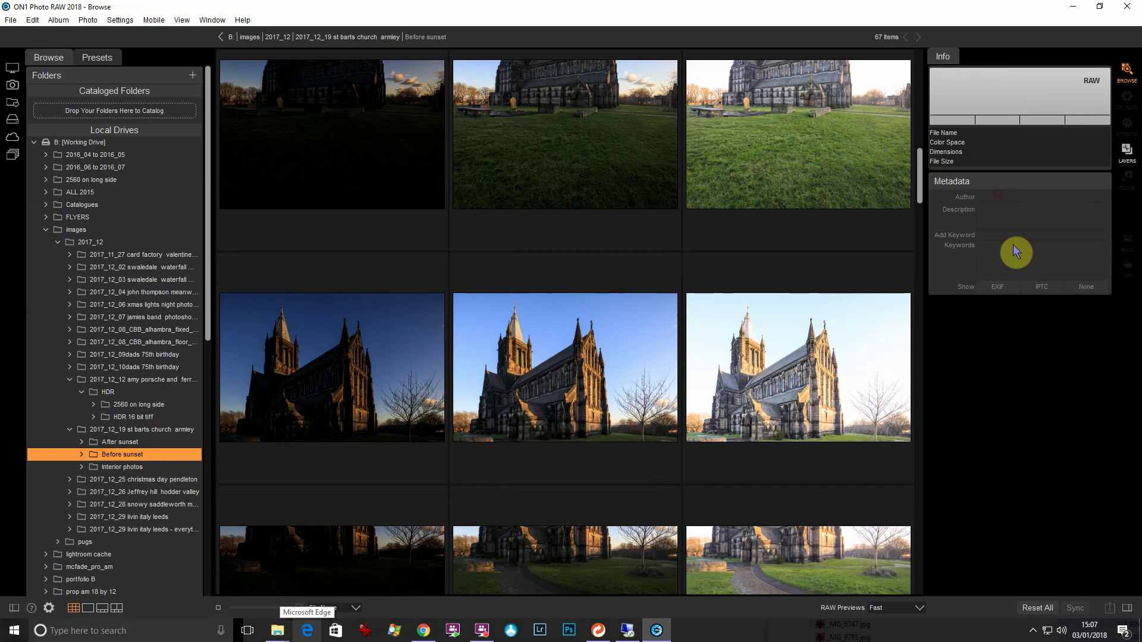
left_click(586, 345)
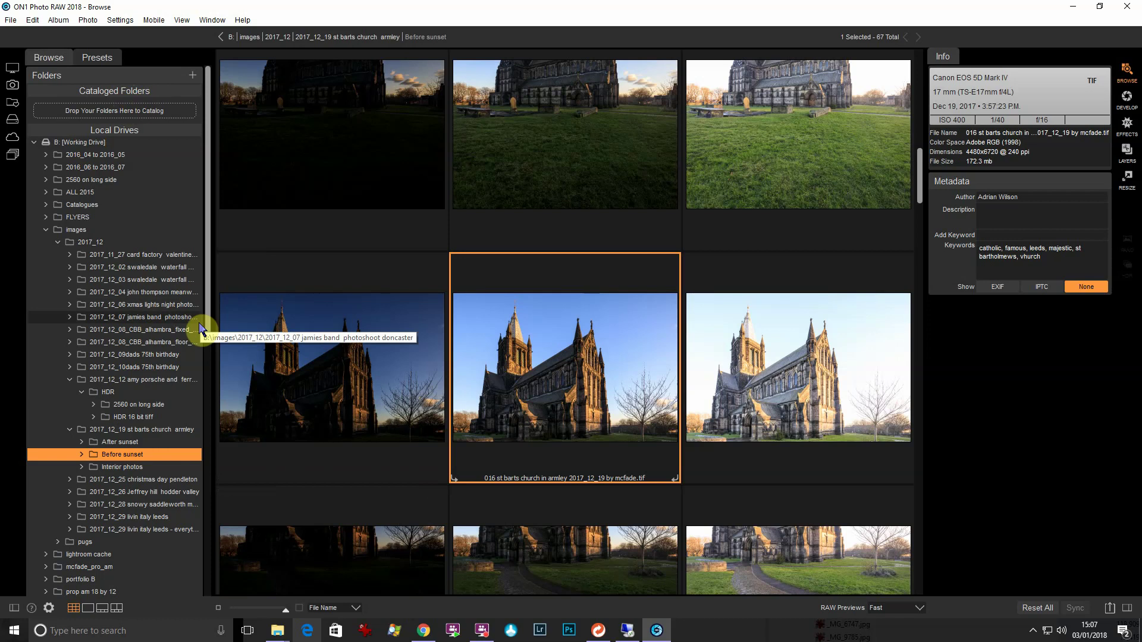
scroll(135, 330, "down", 7)
scroll(134, 335, "up", 2)
scroll(131, 335, "up", 3)
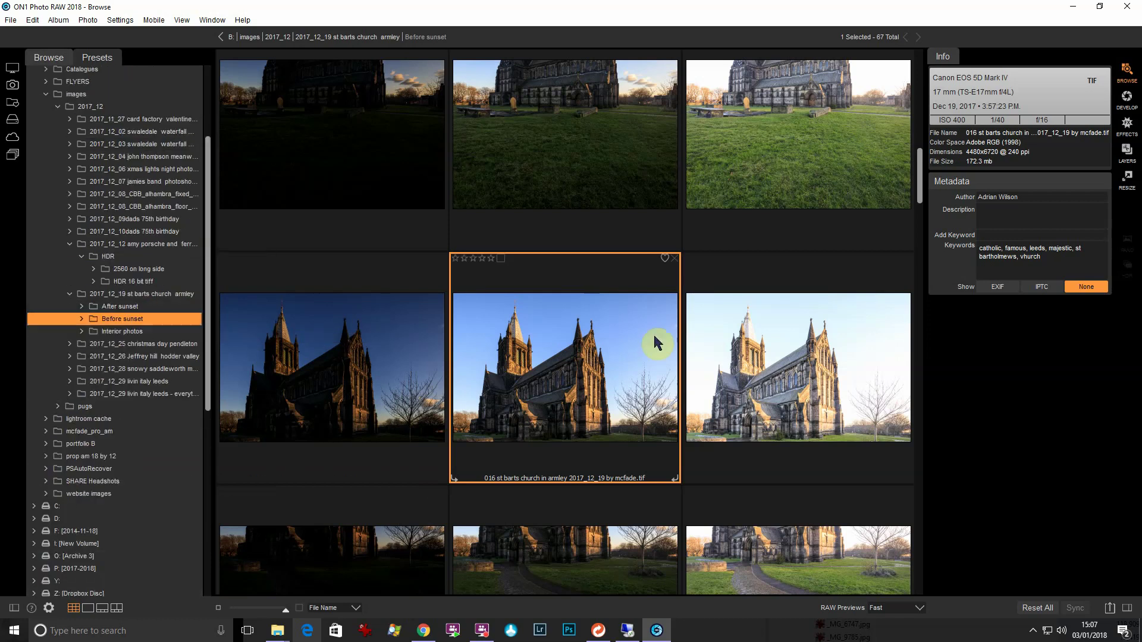
double_click(581, 367)
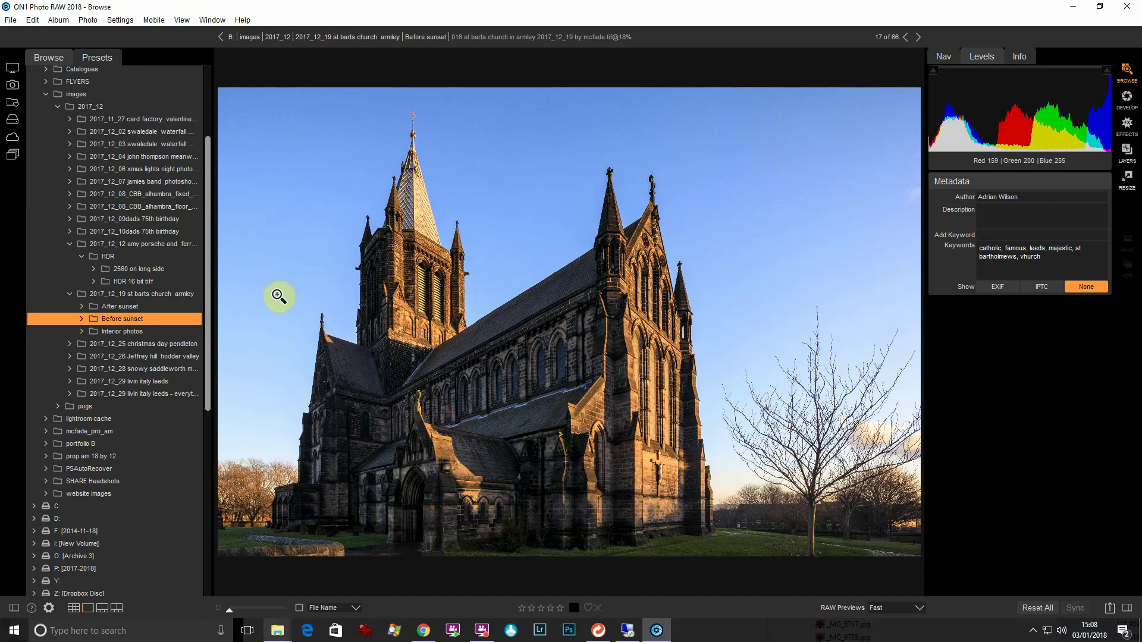
Step: Find church photo 193 in the After sunset folder and open it in Develop
left_click(126, 308)
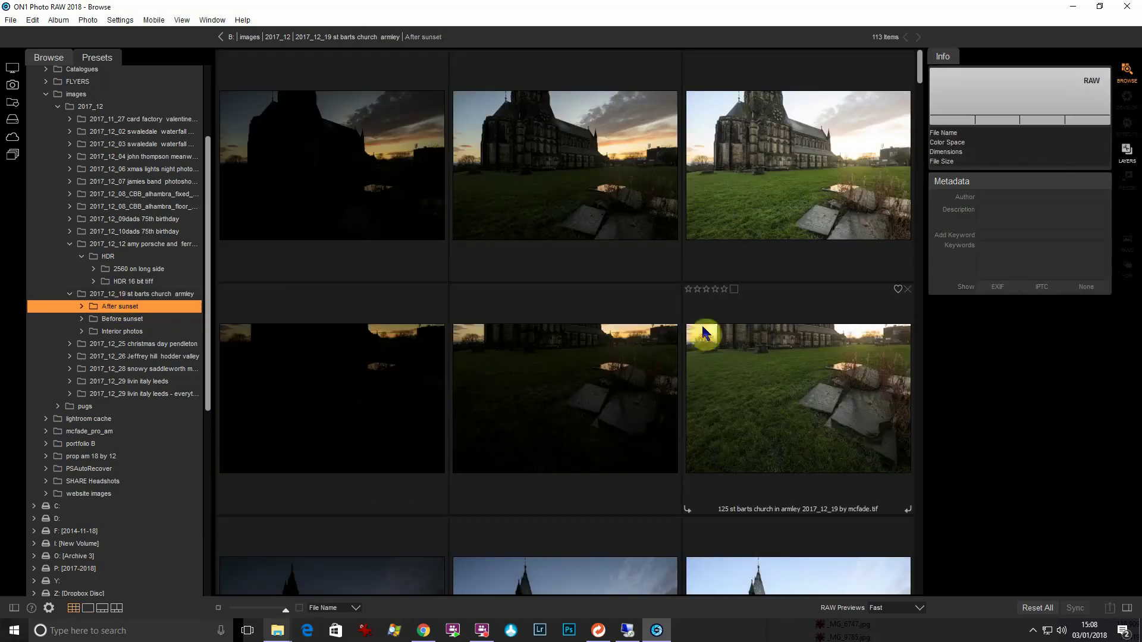
left_click_drag(924, 56, 947, 396)
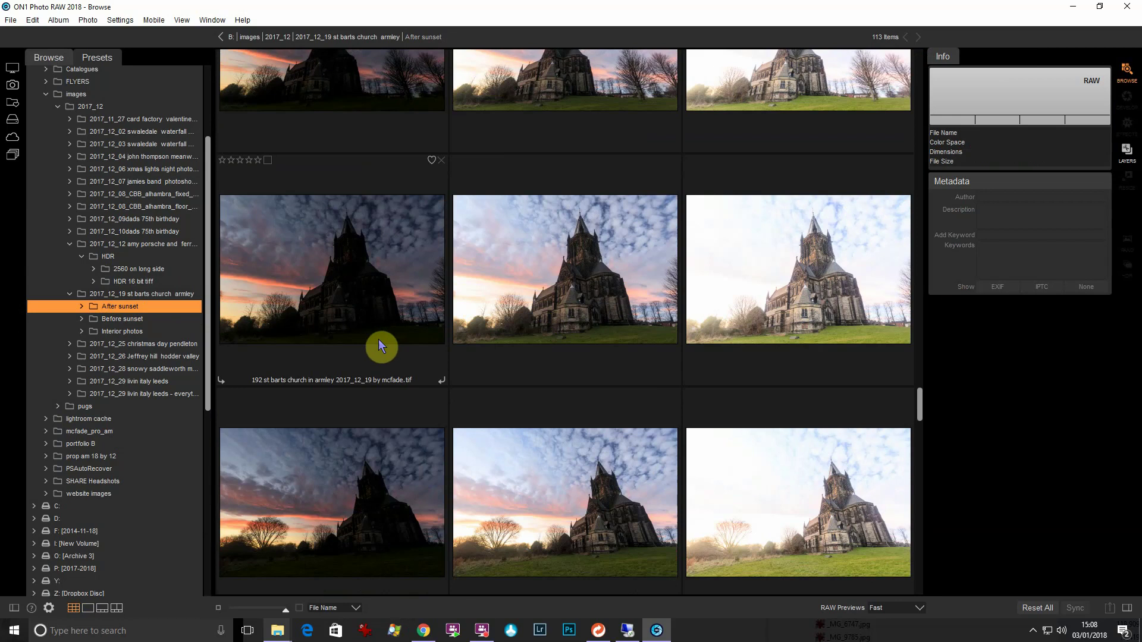
left_click(506, 332)
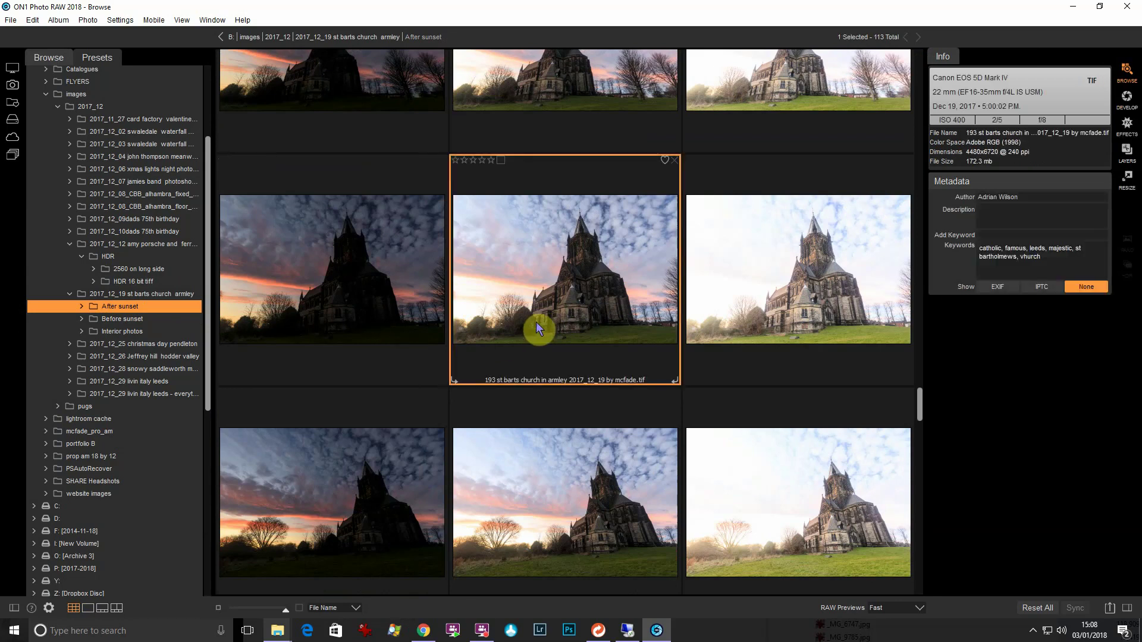
left_click(1128, 102)
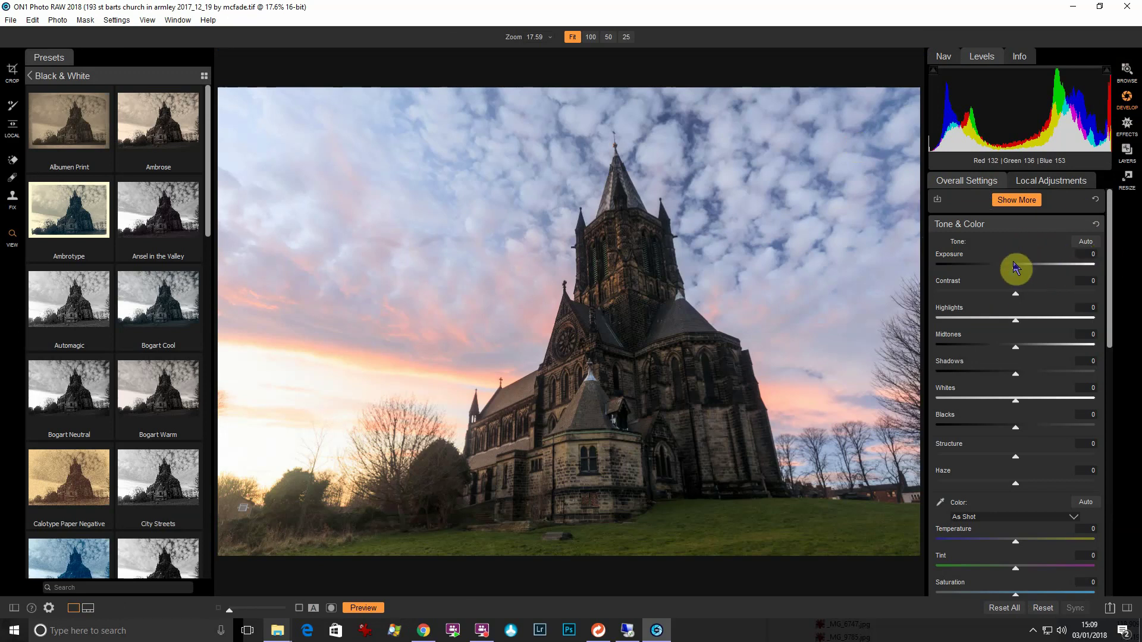
Step: Set Exposure to -1.55, Contrast to 25, Highlights to -50, Midtones to 39, Shadows to 43, Whites to -9, Blacks to -19 and Structure to 20
left_click_drag(1014, 266, 975, 325)
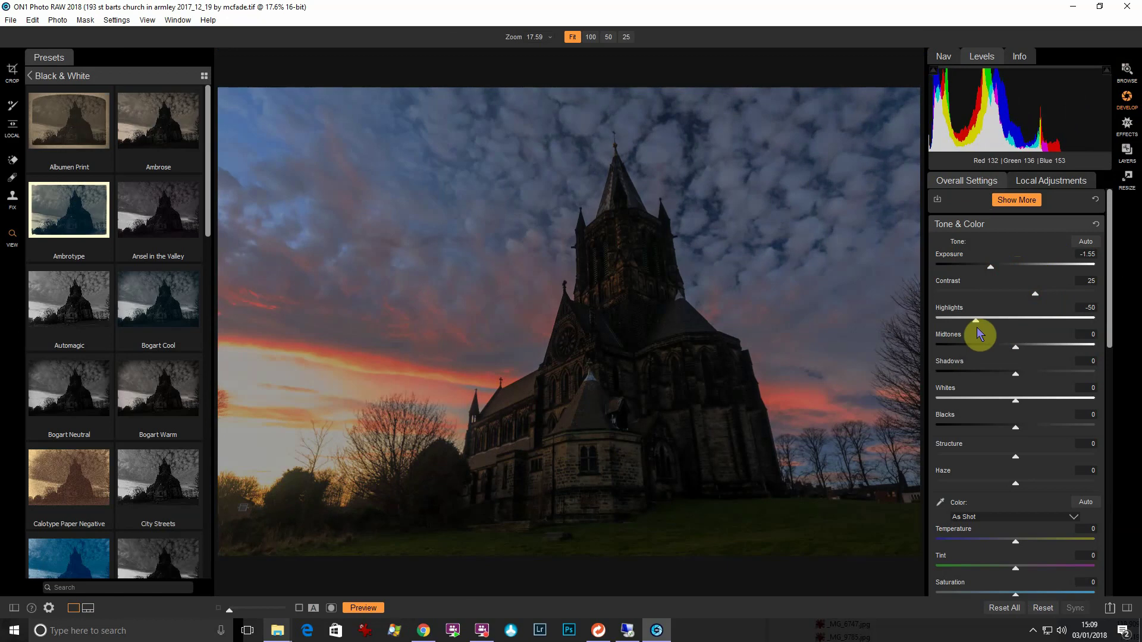
left_click_drag(1079, 372, 1049, 357)
left_click(1065, 375)
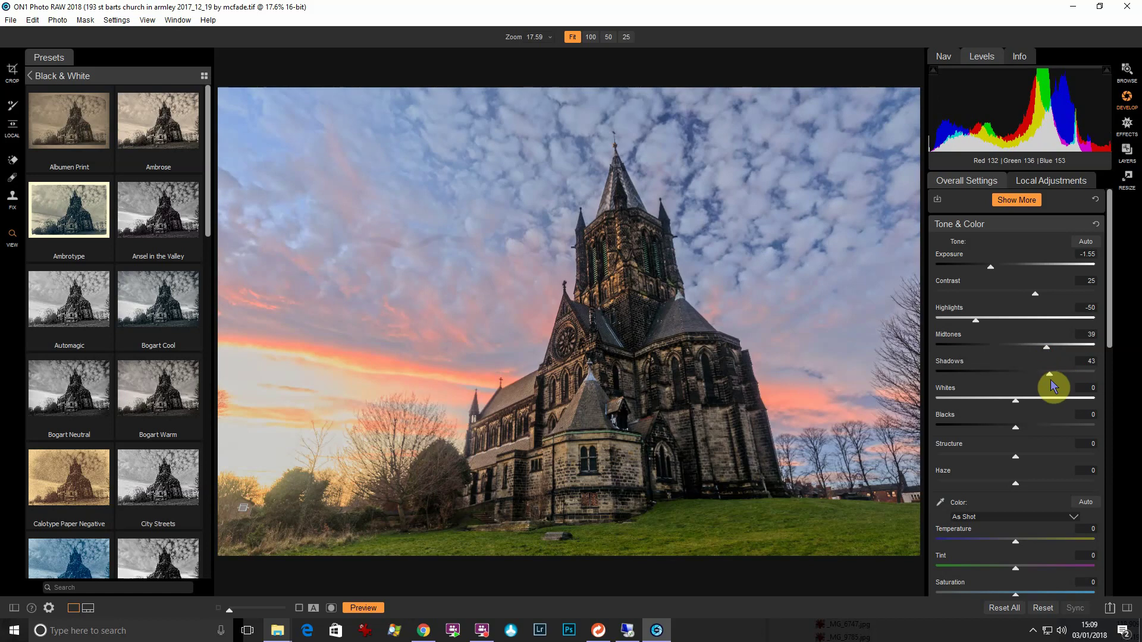
left_click_drag(1015, 403, 1033, 460)
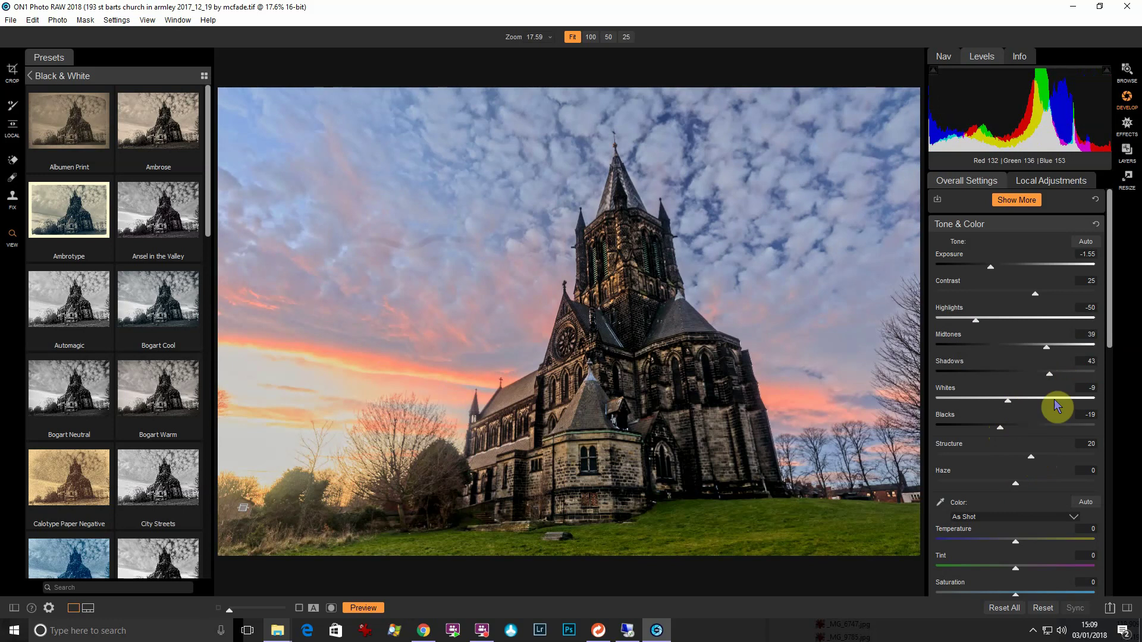
Step: Set the photo's Saturation to 21 and its sharpening Amount to 32
scroll(1060, 400, "down", 1)
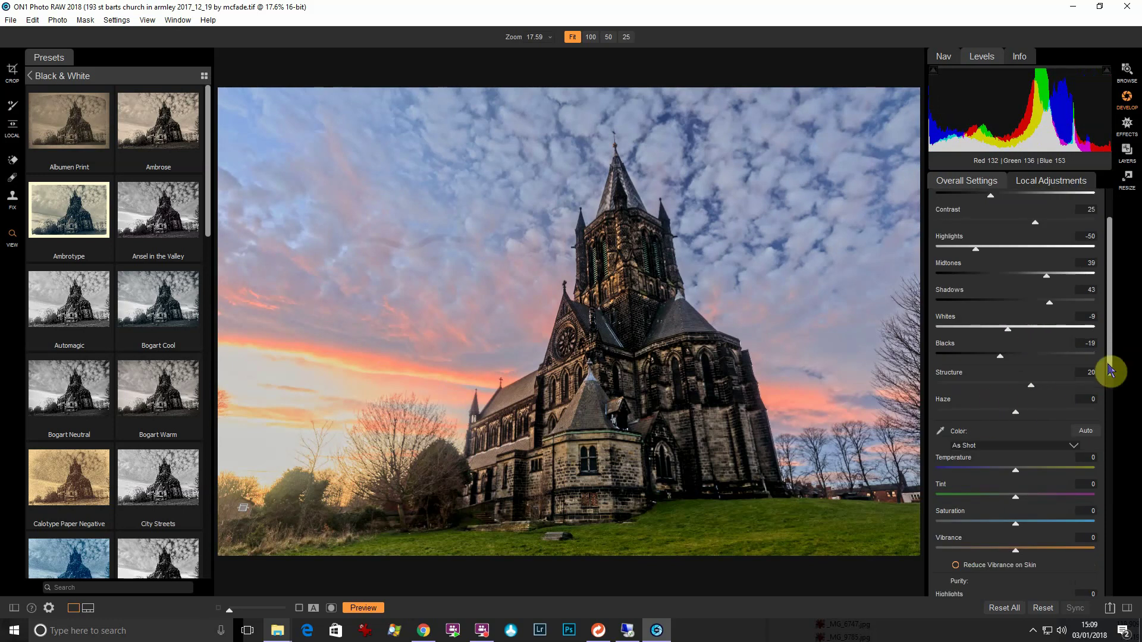
scroll(1035, 429, "down", 2)
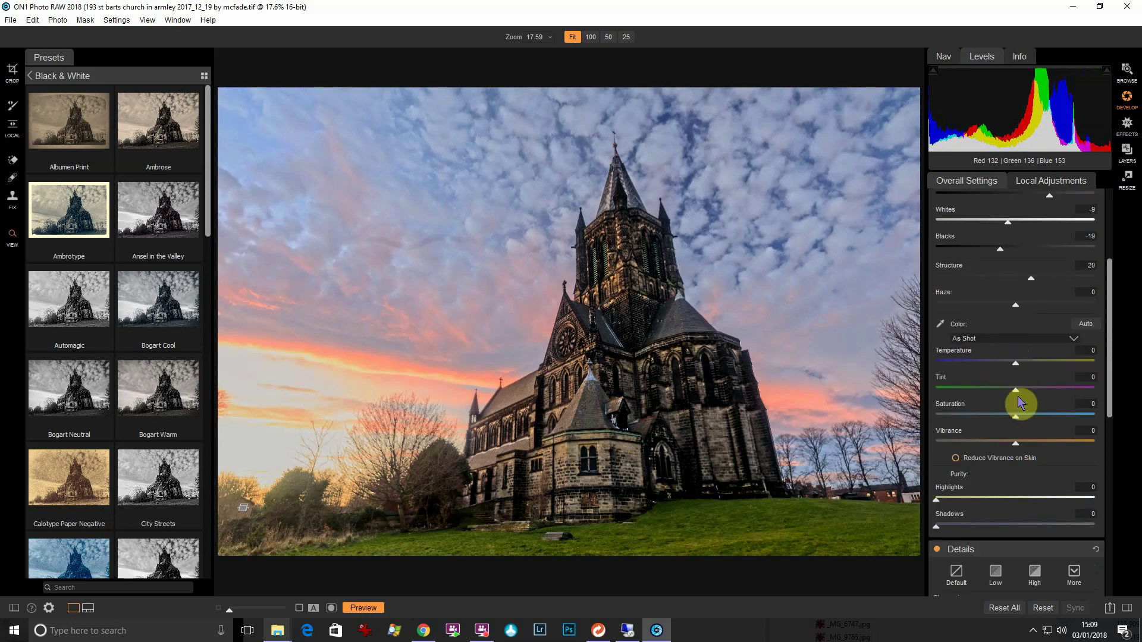
left_click_drag(1048, 420, 1033, 421)
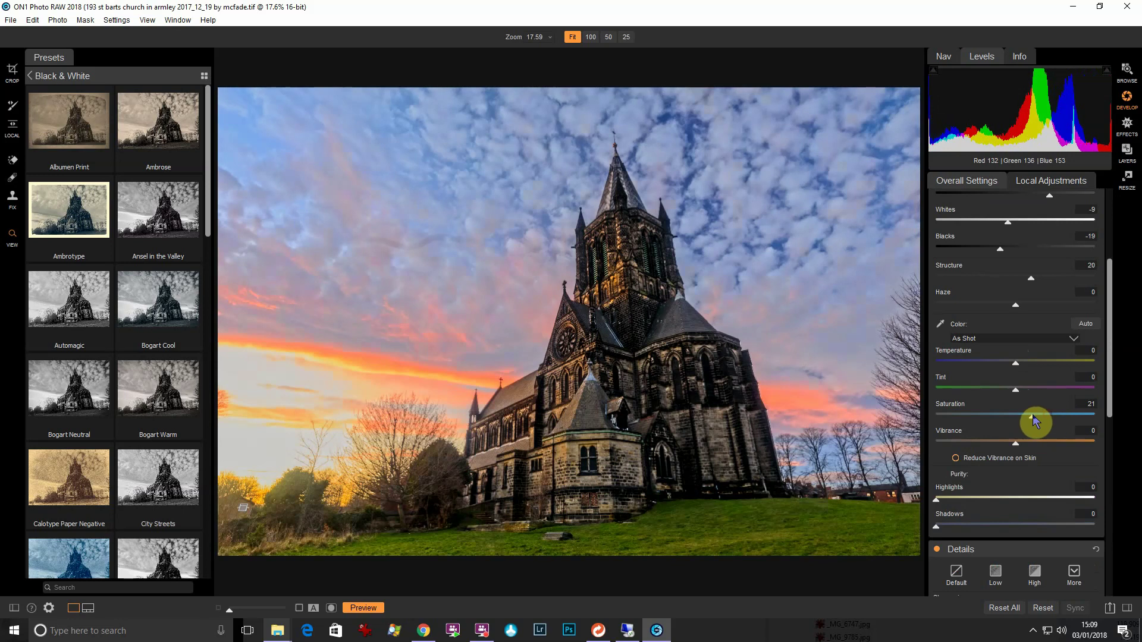
mouse_move(1001, 371)
left_mouse_down()
mouse_move(962, 378)
mouse_move(1015, 377)
left_mouse_up()
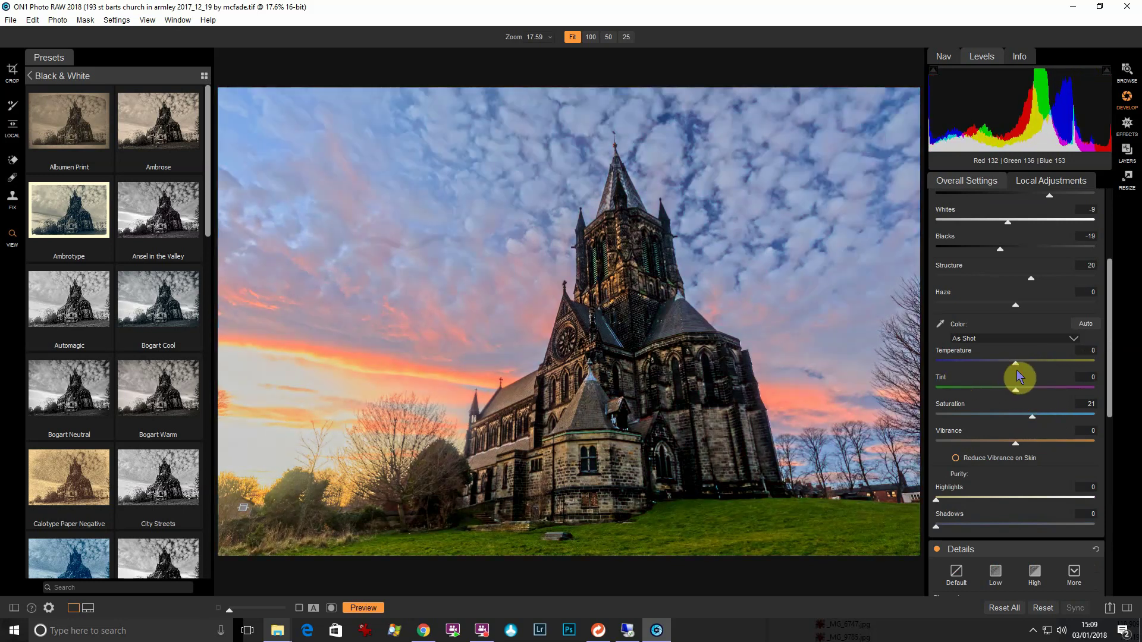
scroll(1017, 373, "down", 5)
scroll(1021, 381, "down", 1)
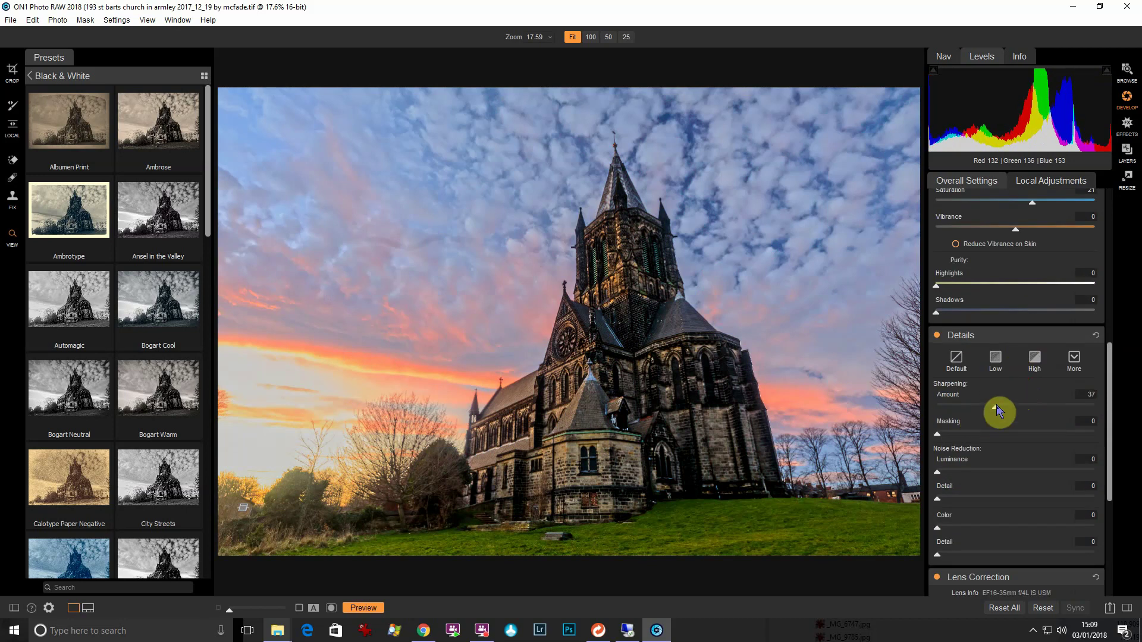
left_click_drag(997, 404, 990, 424)
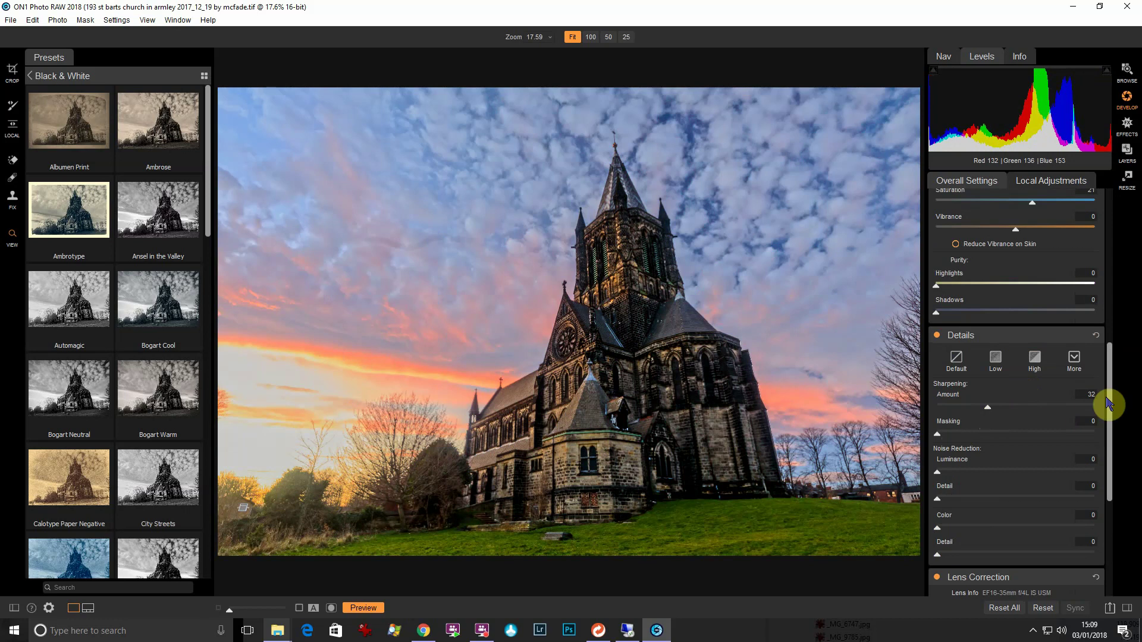
Step: Add a Split Tone adjustment to the photo and collapse the Tone & Color, Details and Lens Correction settings
left_click_drag(1113, 407, 1129, 123)
left_click(1015, 200)
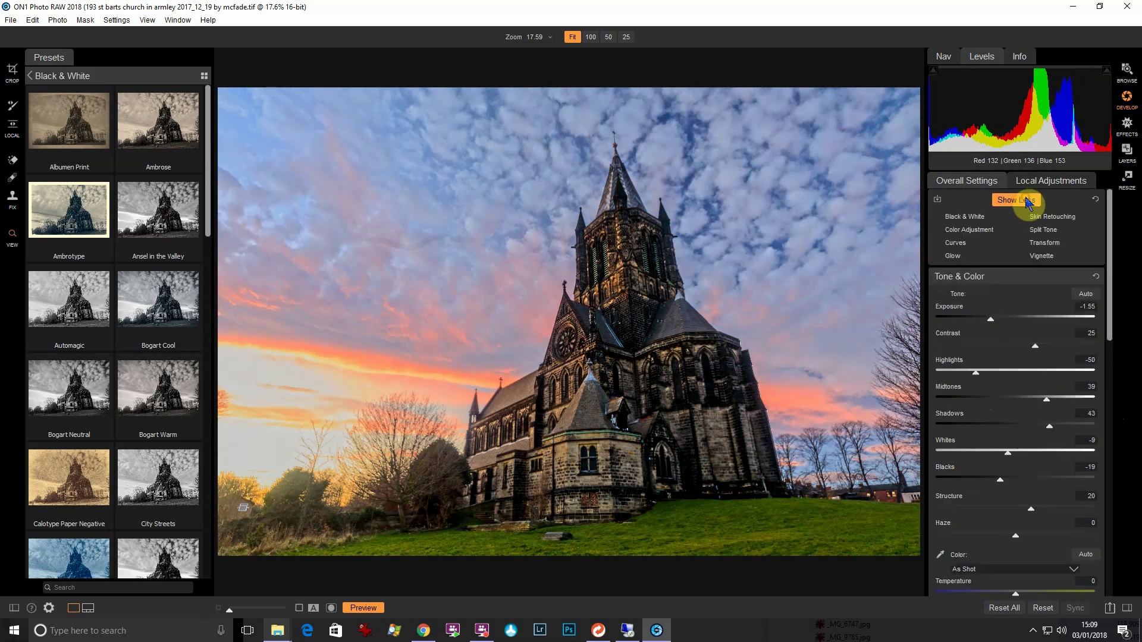
left_click(1046, 232)
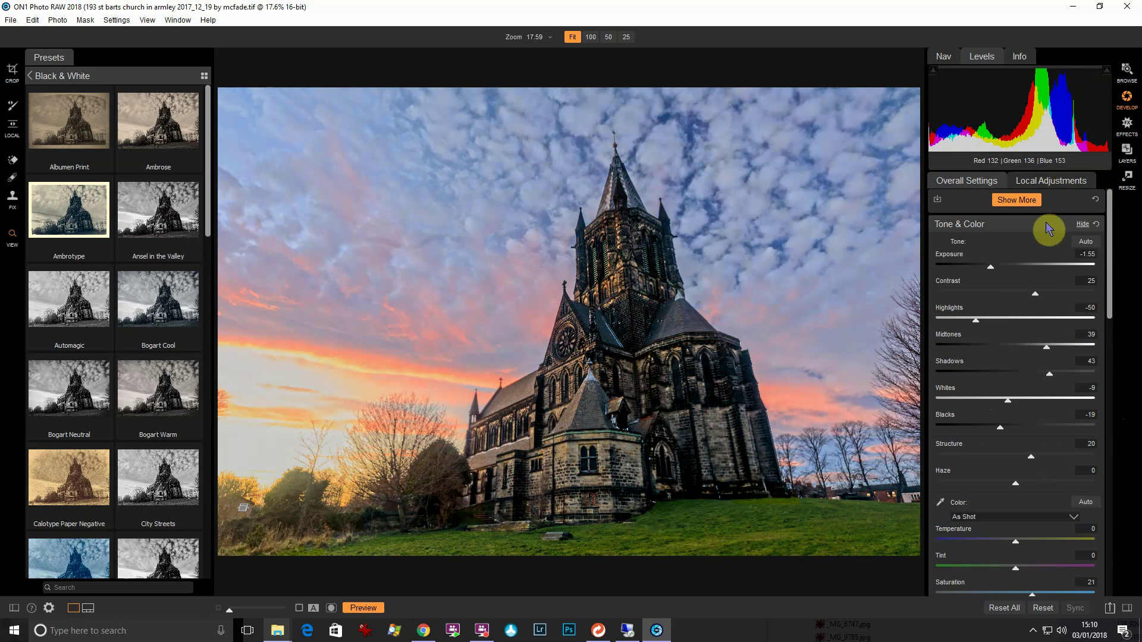
left_click(1047, 226)
left_click(1033, 243)
left_click(1033, 263)
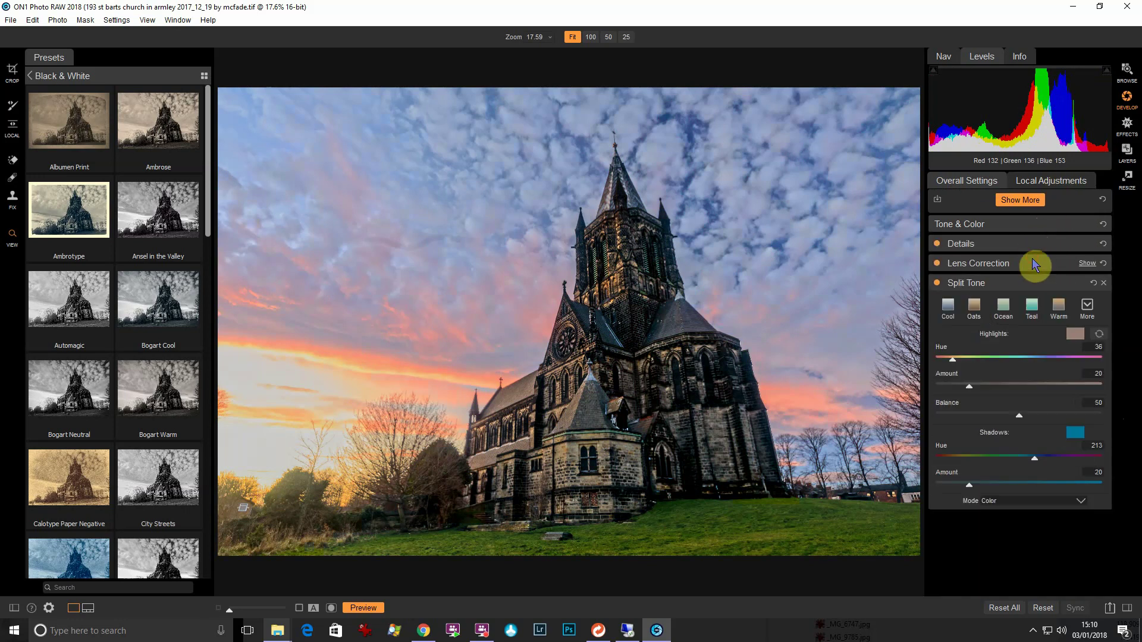
Step: Try the Oats, Ocean and Teal split tone presets and settle on the Warm preset
left_click(974, 314)
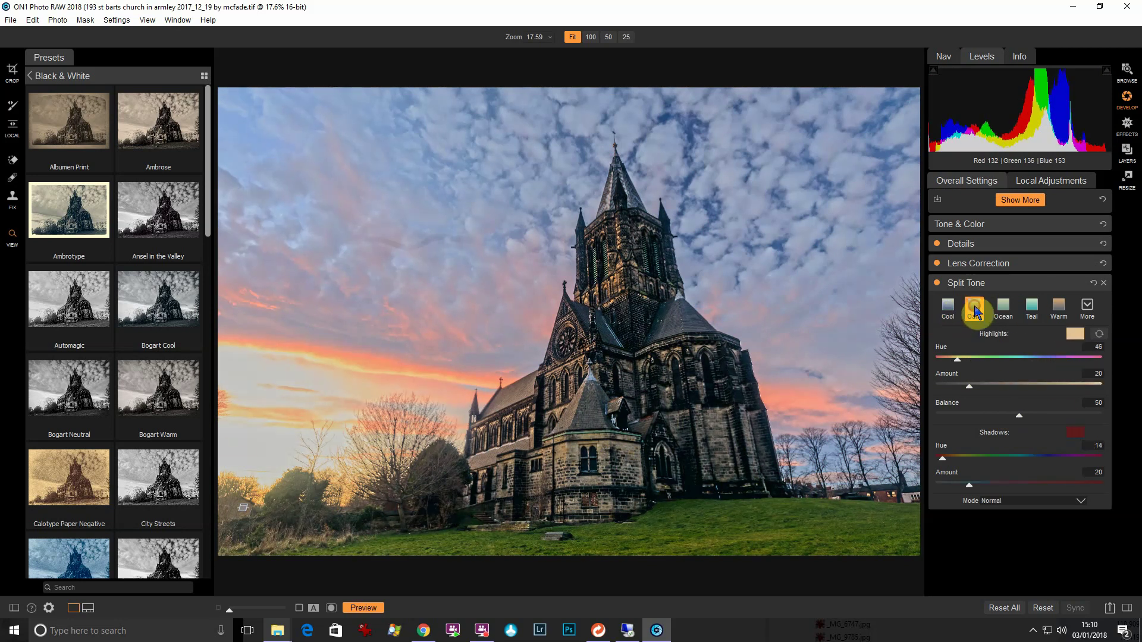
left_click(1003, 310)
left_click(1032, 309)
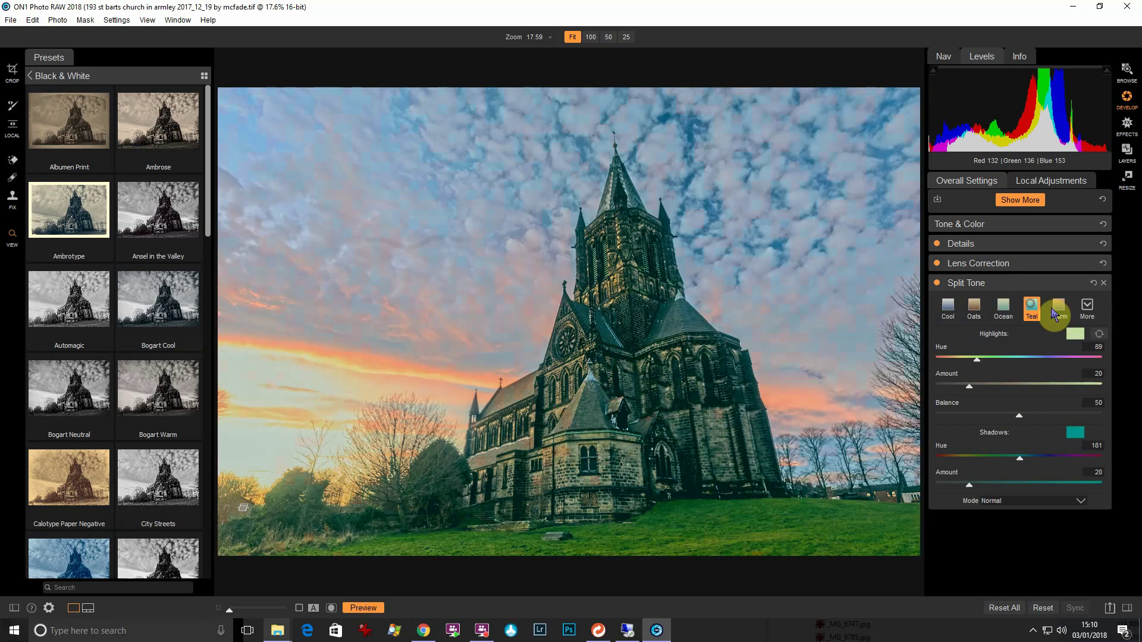
left_click(1059, 309)
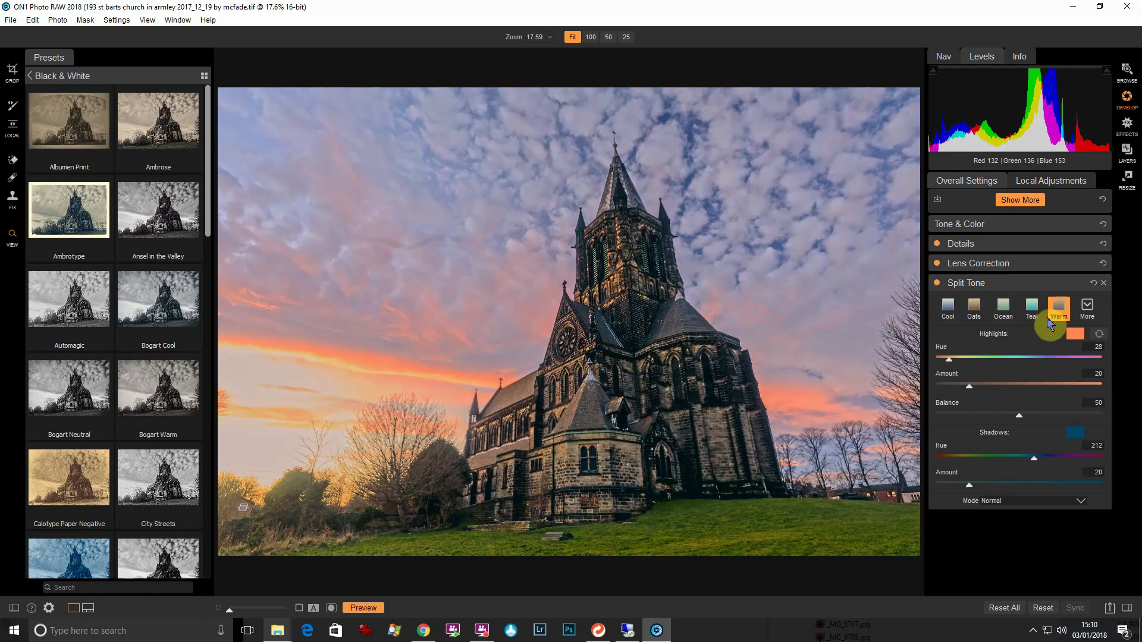
left_click(1088, 310)
left_click(1088, 310)
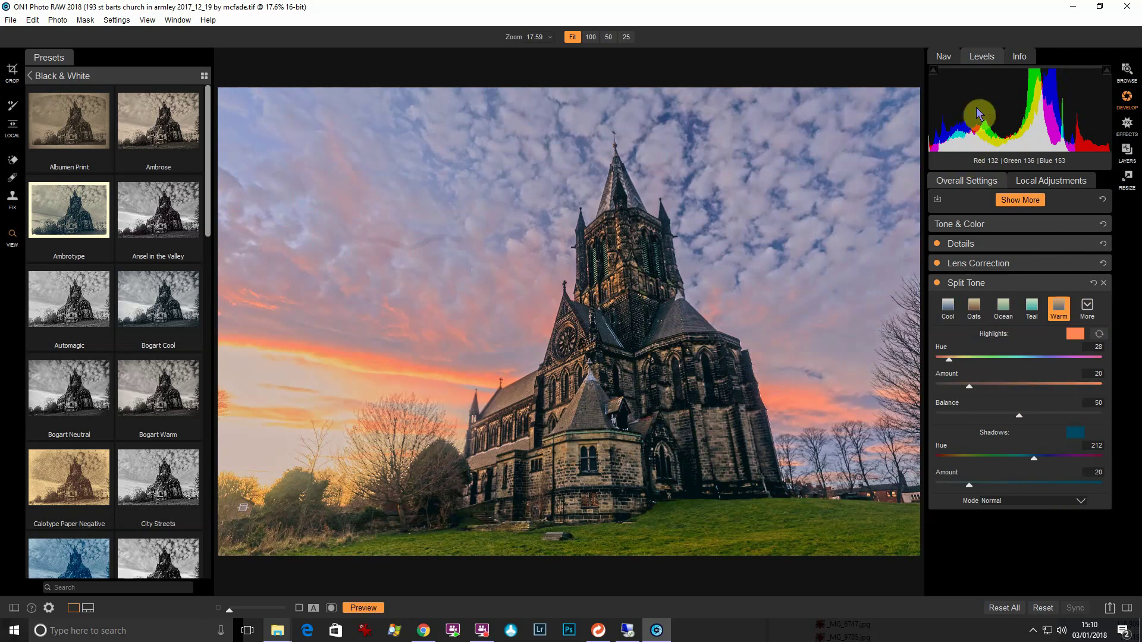
Step: Show the additional Develop adjustments, view the export settings and their saved presets, and leave the export without exporting
left_click(1038, 203)
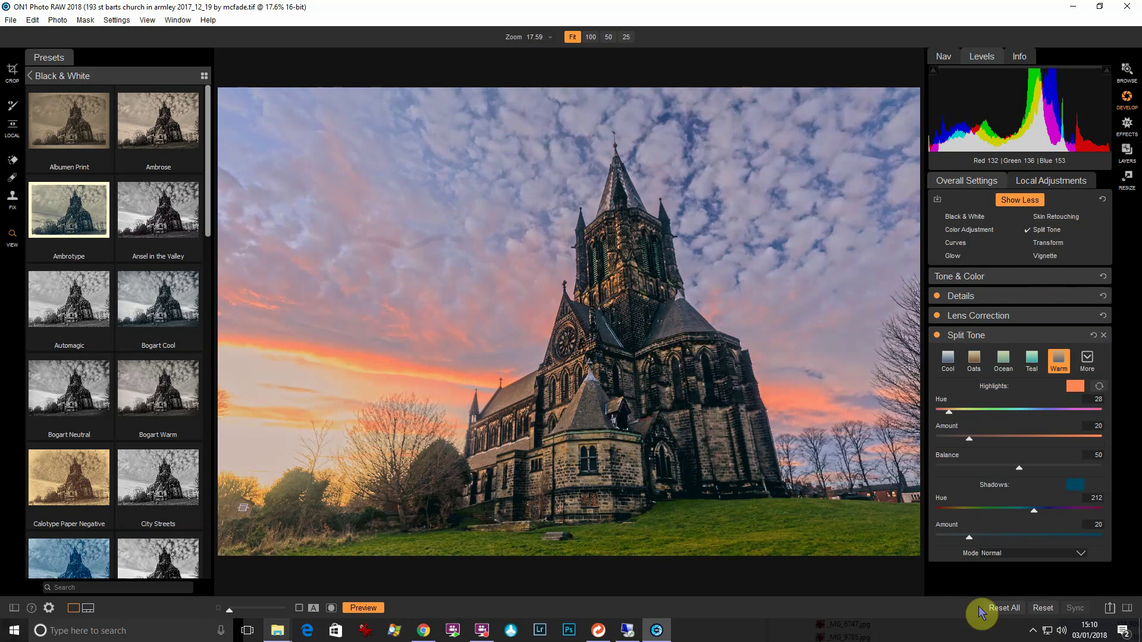
left_click(1111, 610)
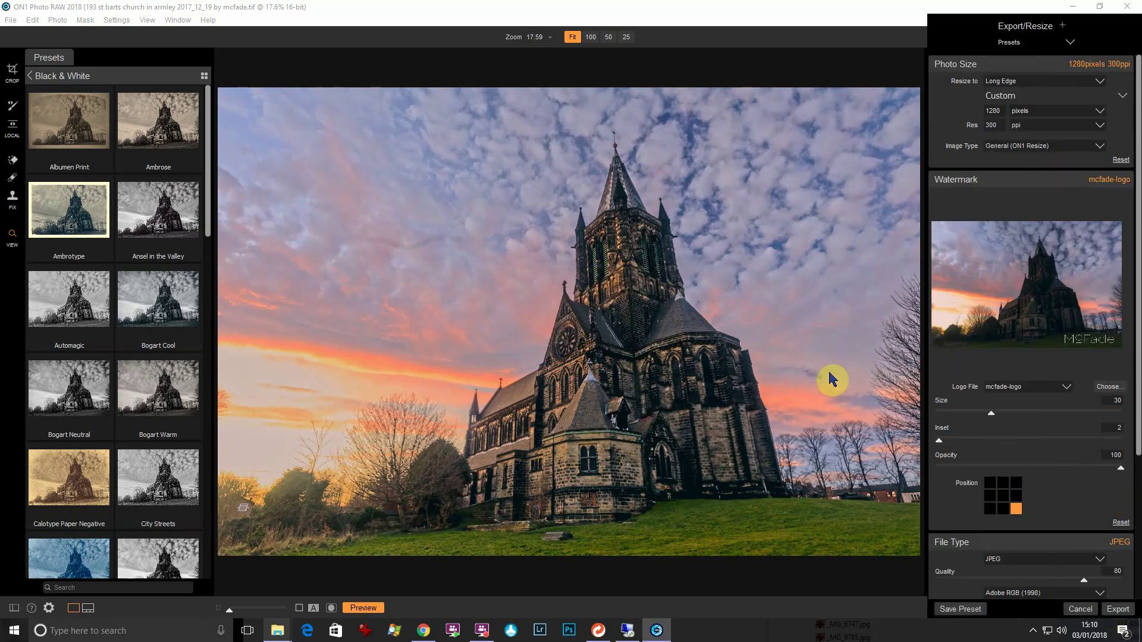
left_click(1069, 43)
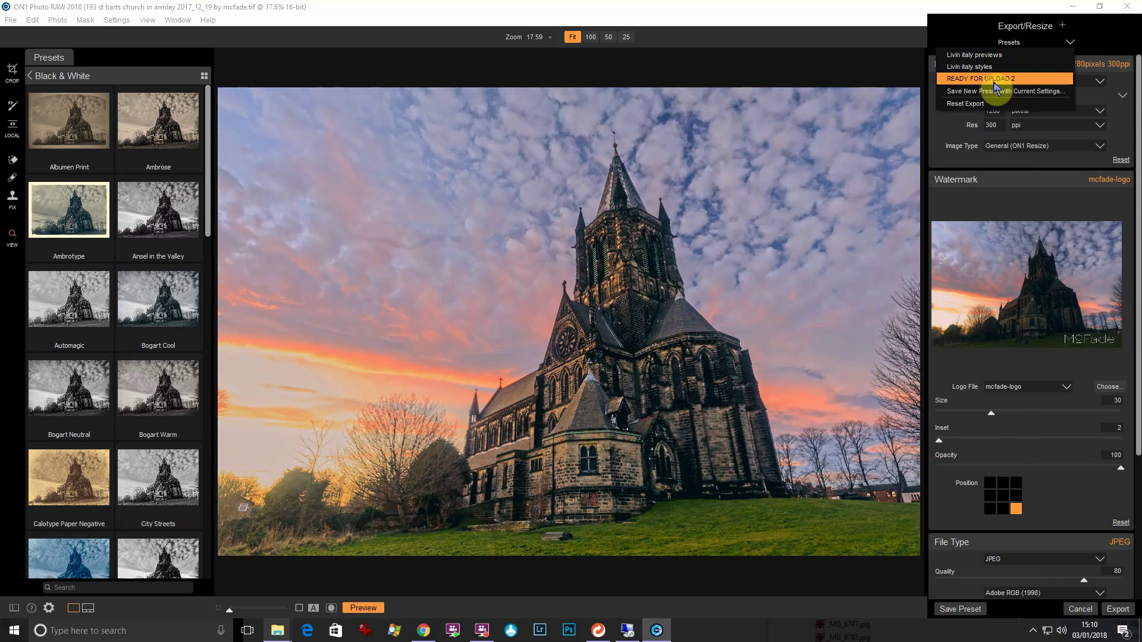
left_click(866, 13)
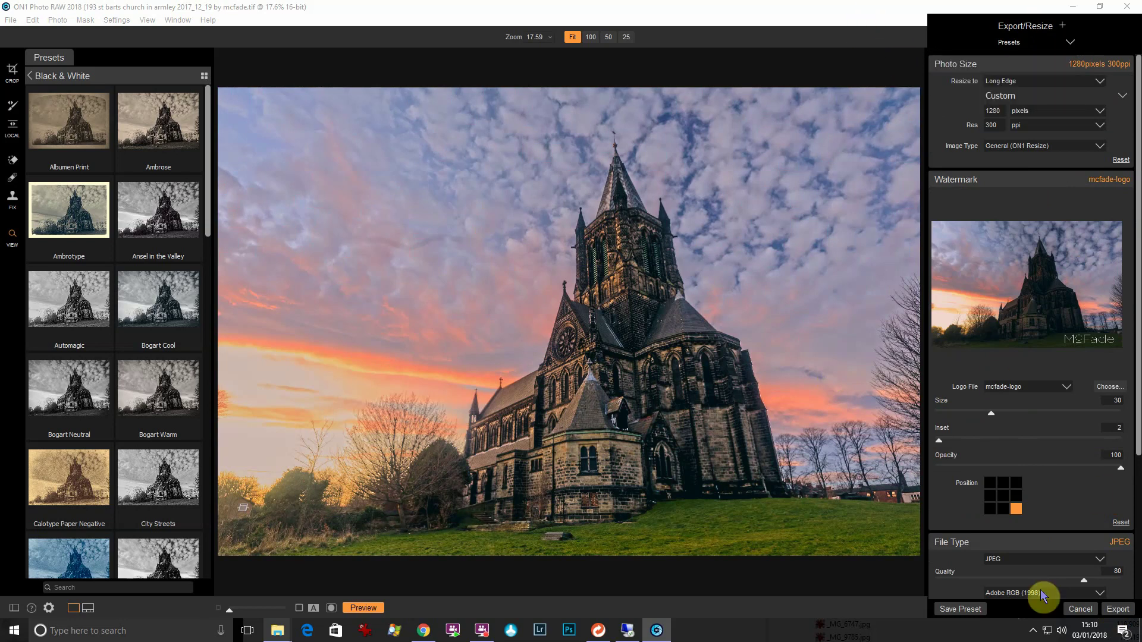
left_click(1081, 609)
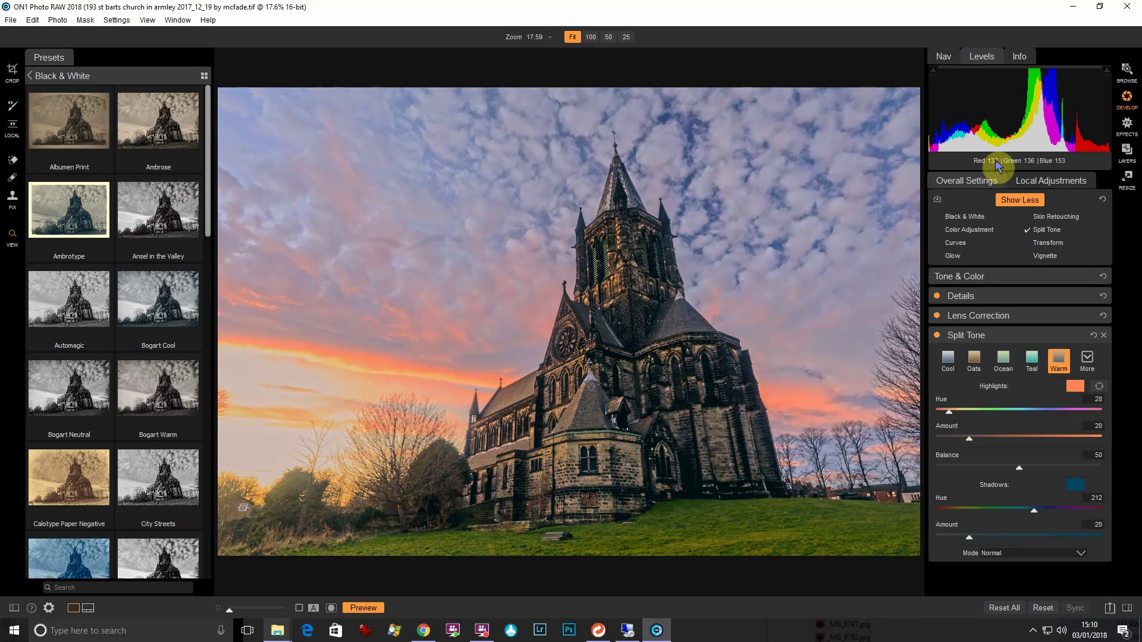
Step: Switch to Effects and add a Dynamic Contrast filter to the church photo
left_click(1129, 128)
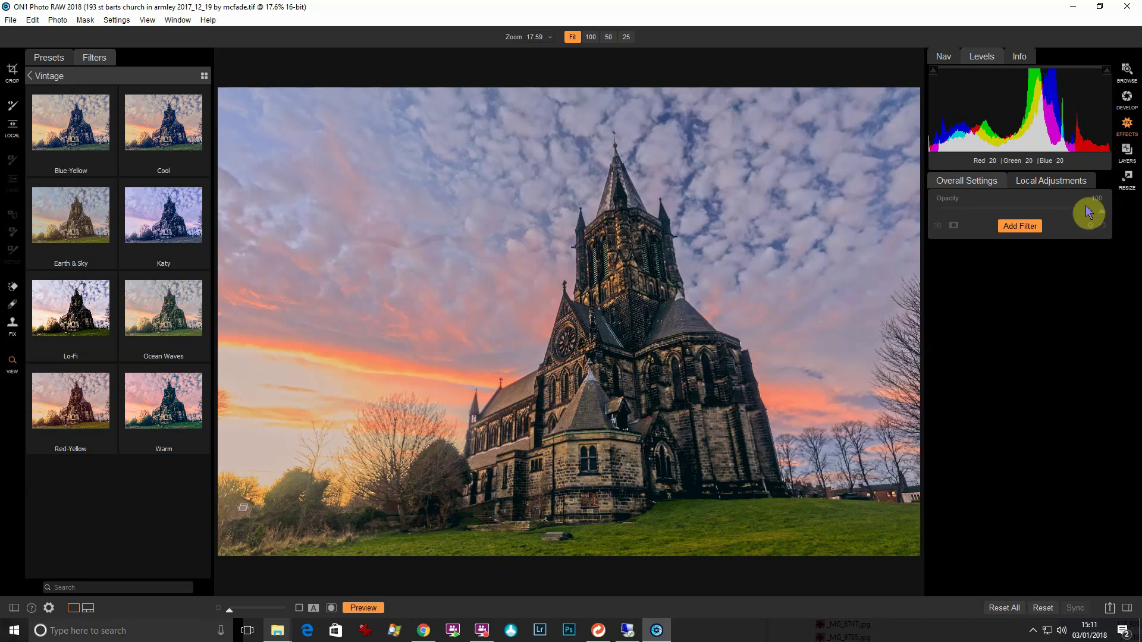
left_click(1022, 227)
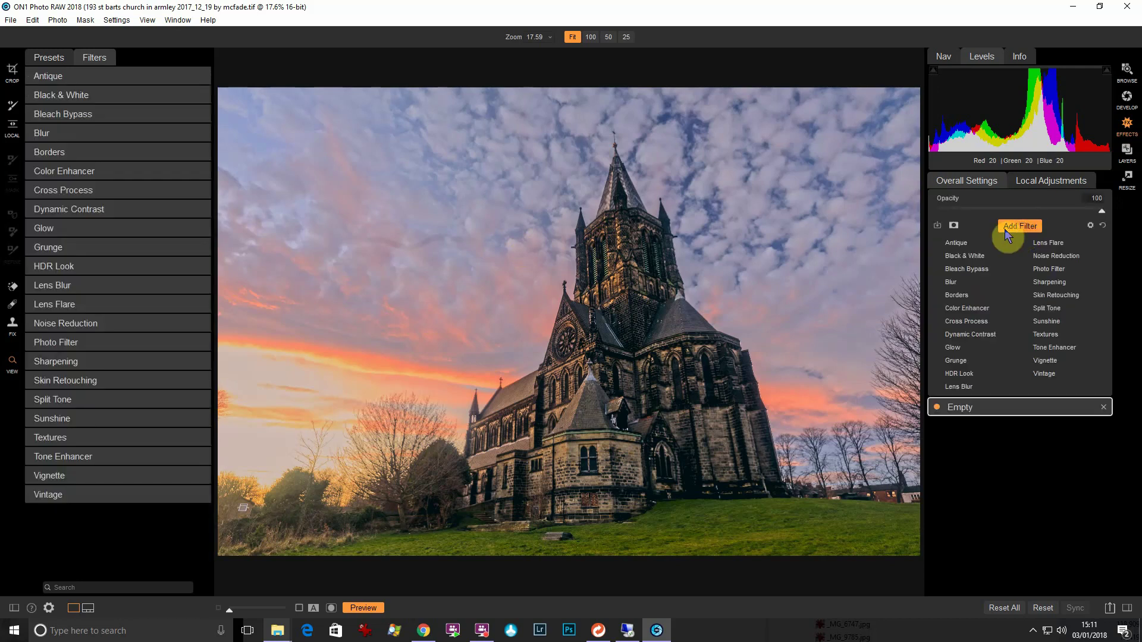
left_click(974, 334)
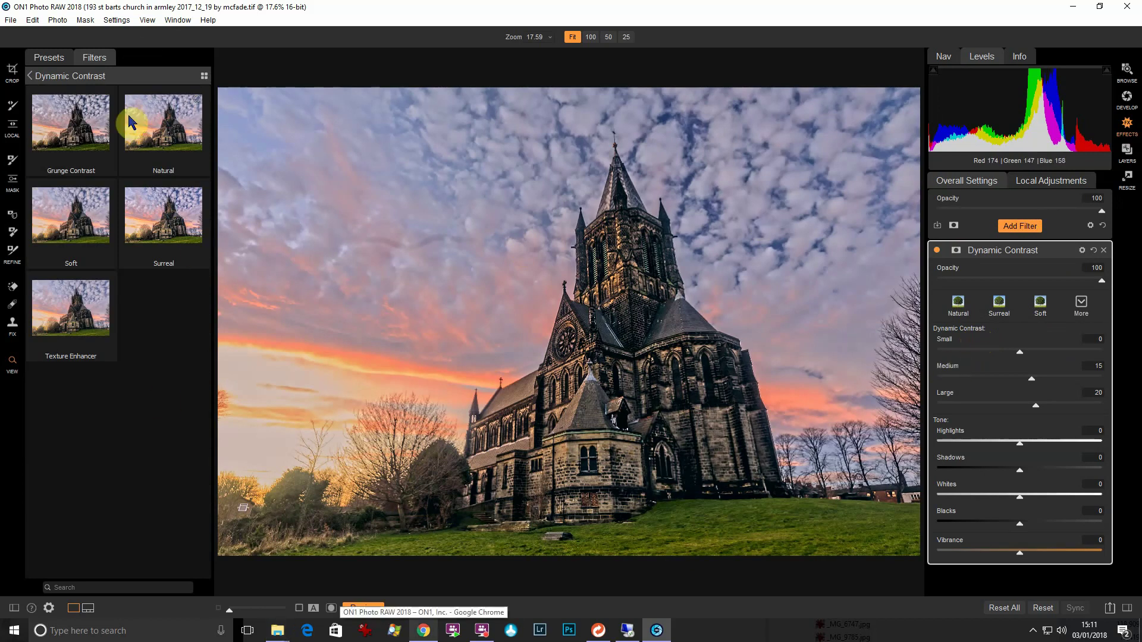
Step: Compare the Surreal, Soft, Texture Enhancer and Grunge Contrast presets of Dynamic Contrast and apply Natural
left_click(165, 131)
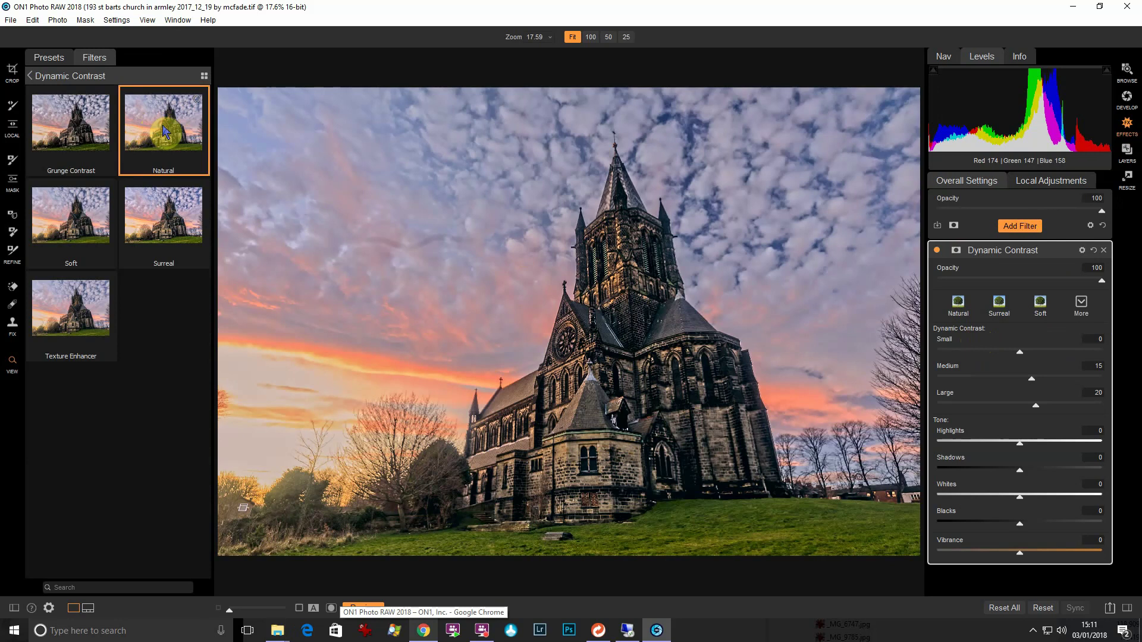
left_click(174, 225)
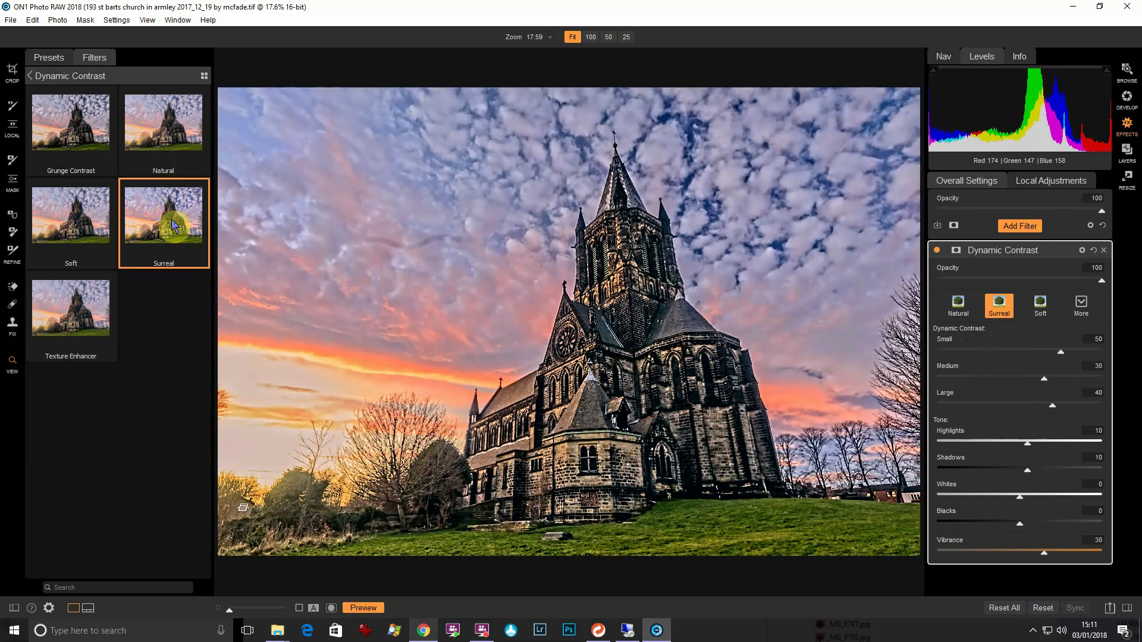
left_click(84, 222)
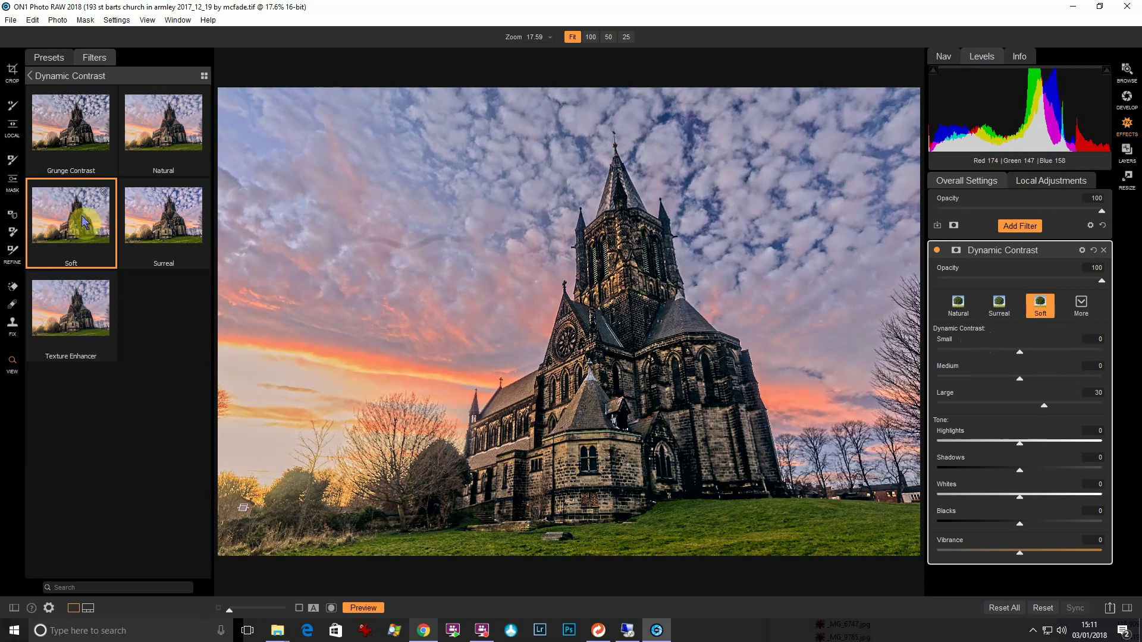
left_click(60, 303)
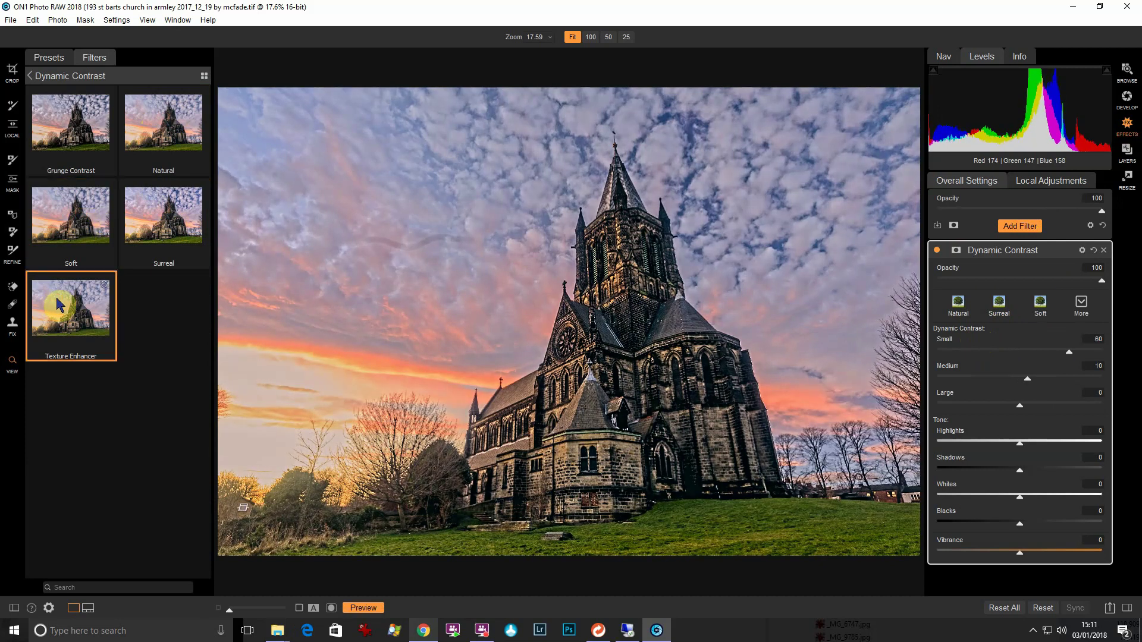
left_click(84, 120)
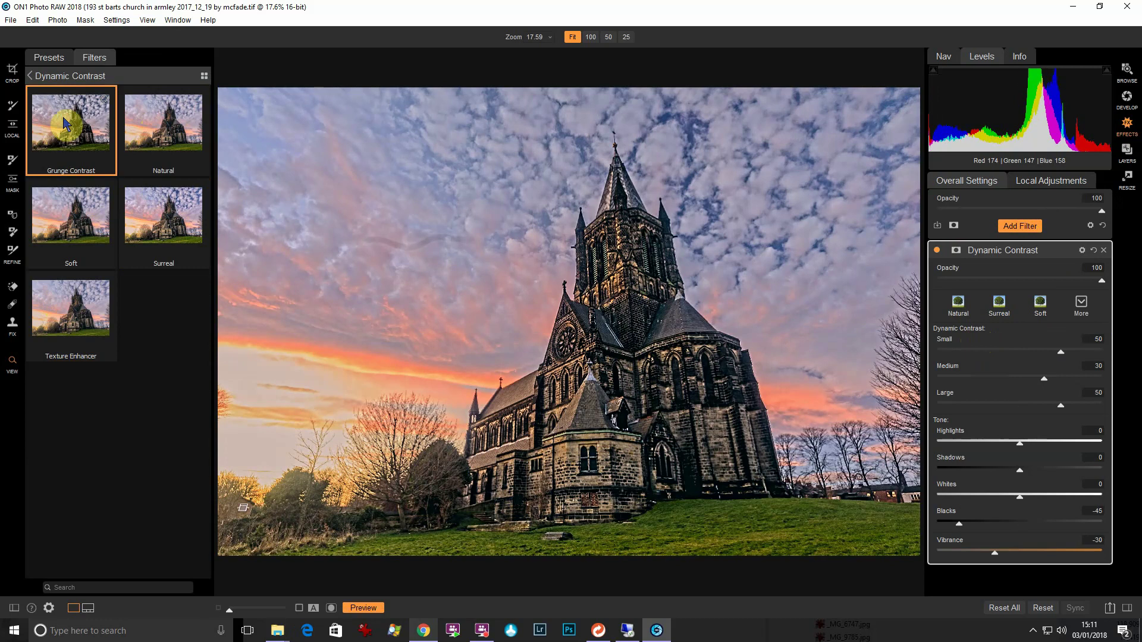
left_click(163, 125)
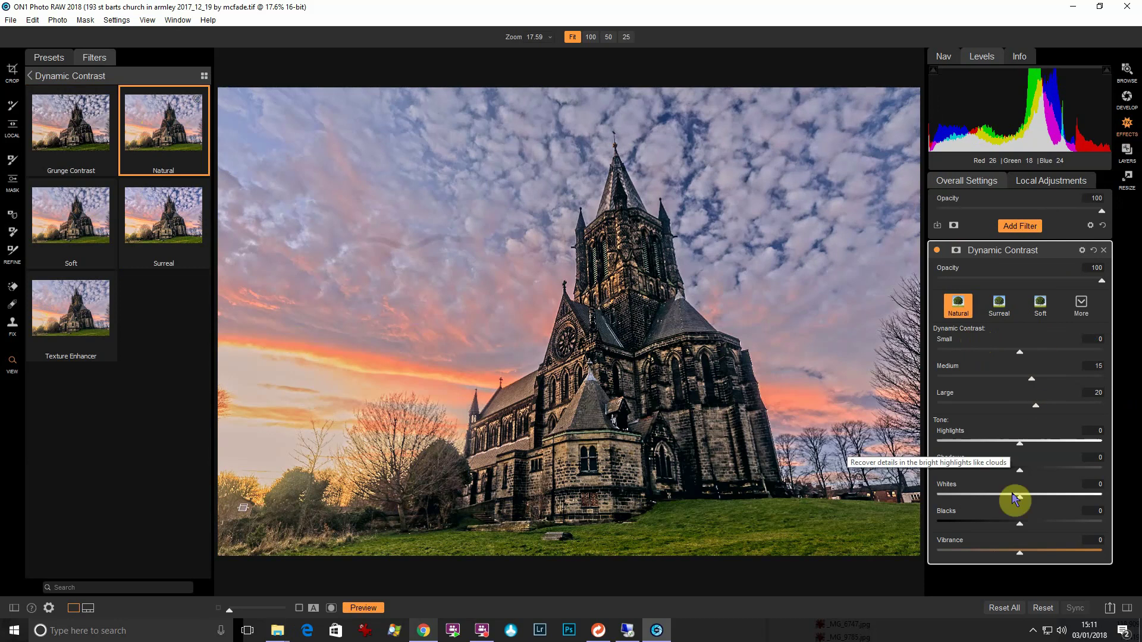
Step: Set the Dynamic Contrast filter's opacity to 13 and restrict it to Highlights in its blending options
left_click(1083, 251)
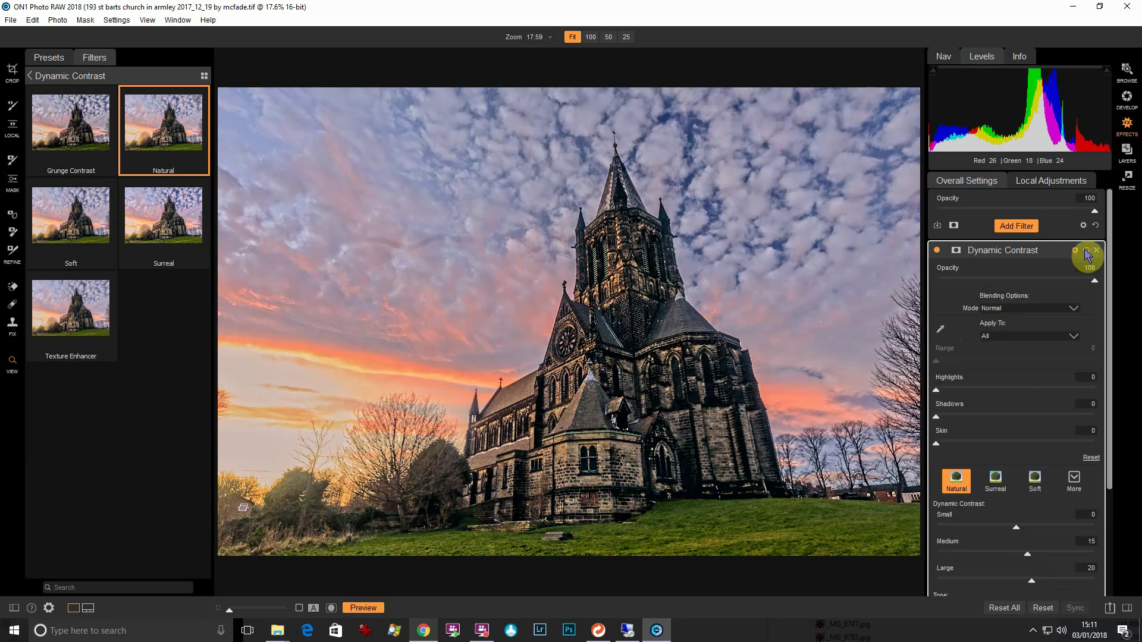
left_click(1012, 309)
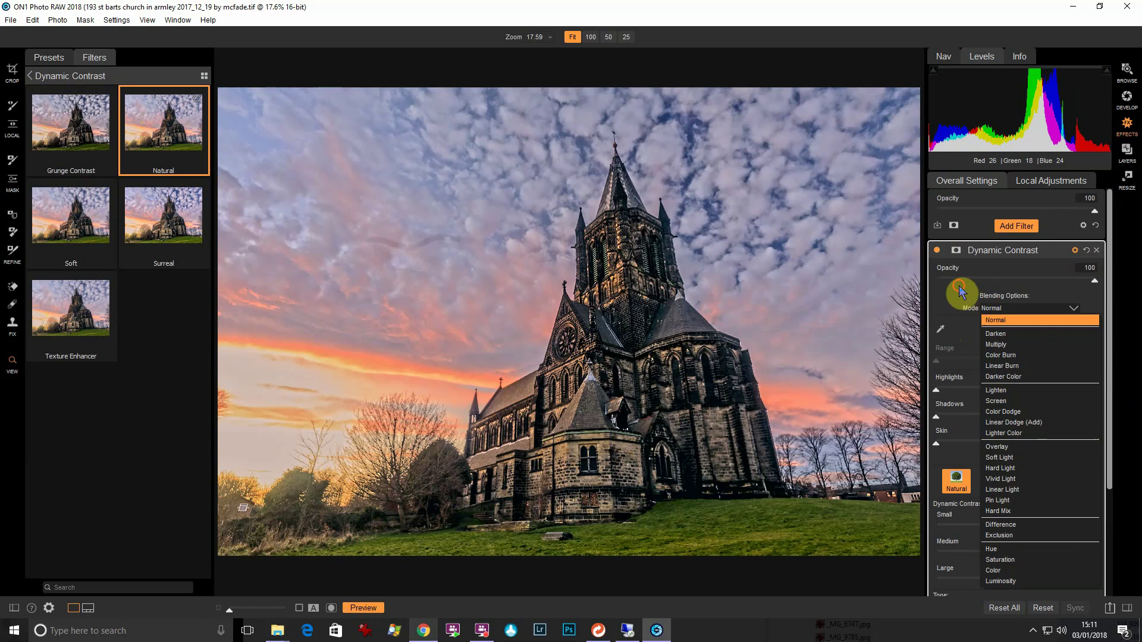
left_click(959, 288)
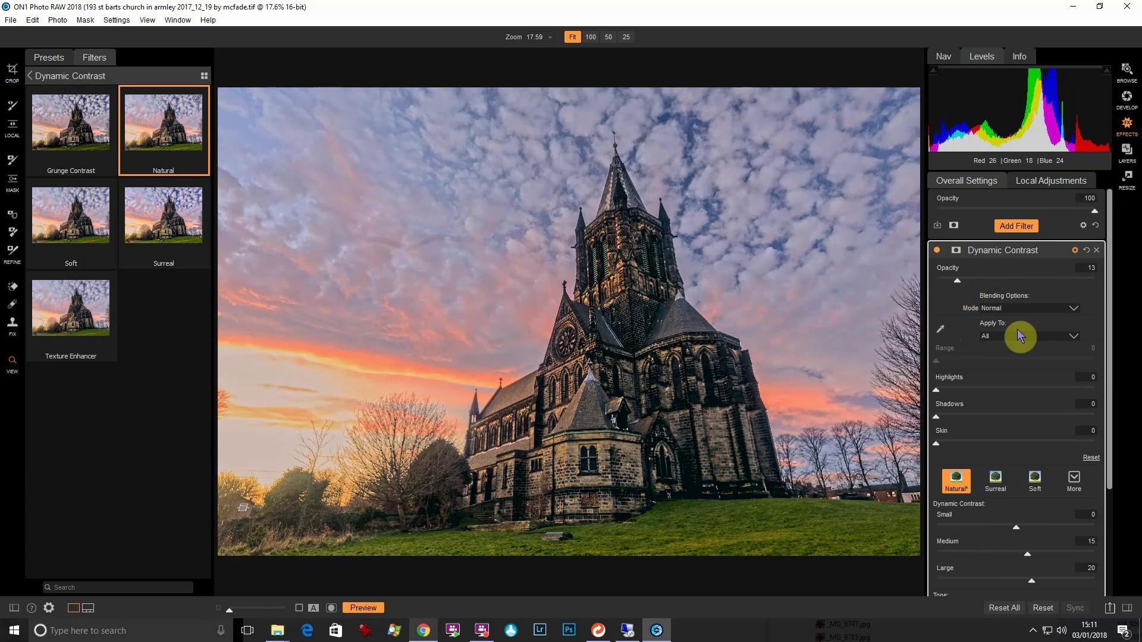
left_click(1026, 337)
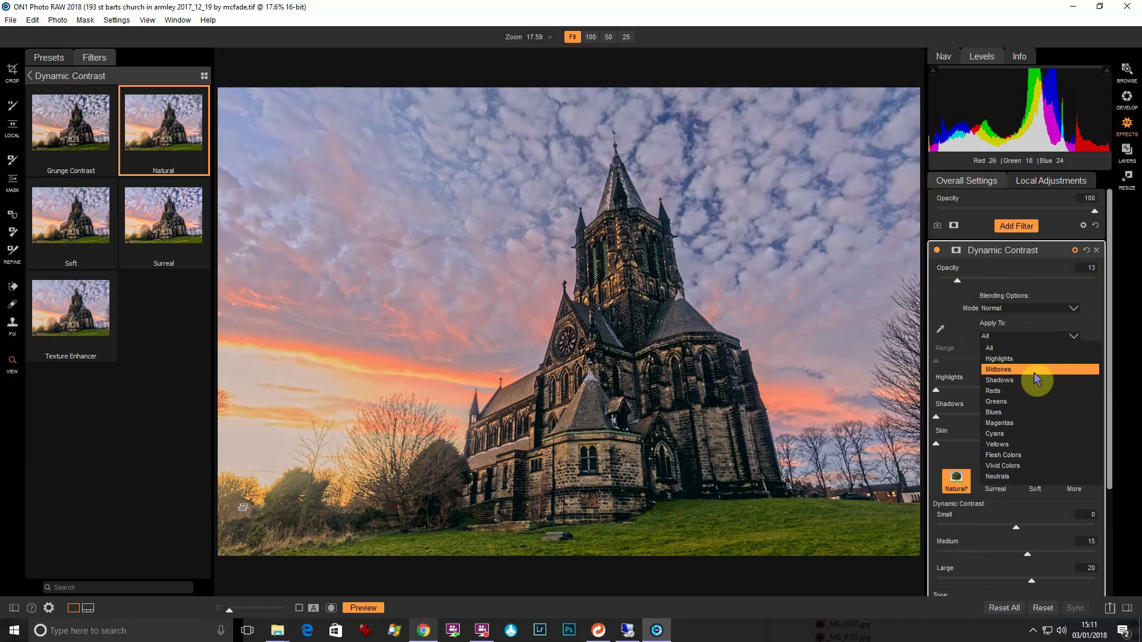
left_click(1029, 361)
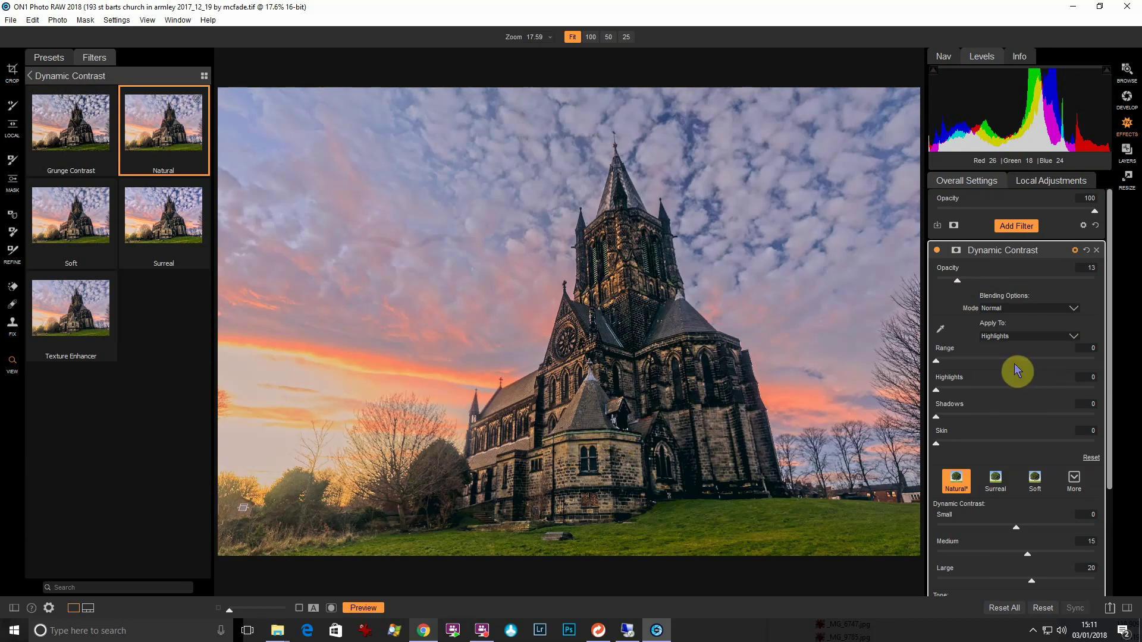
left_click(1075, 252)
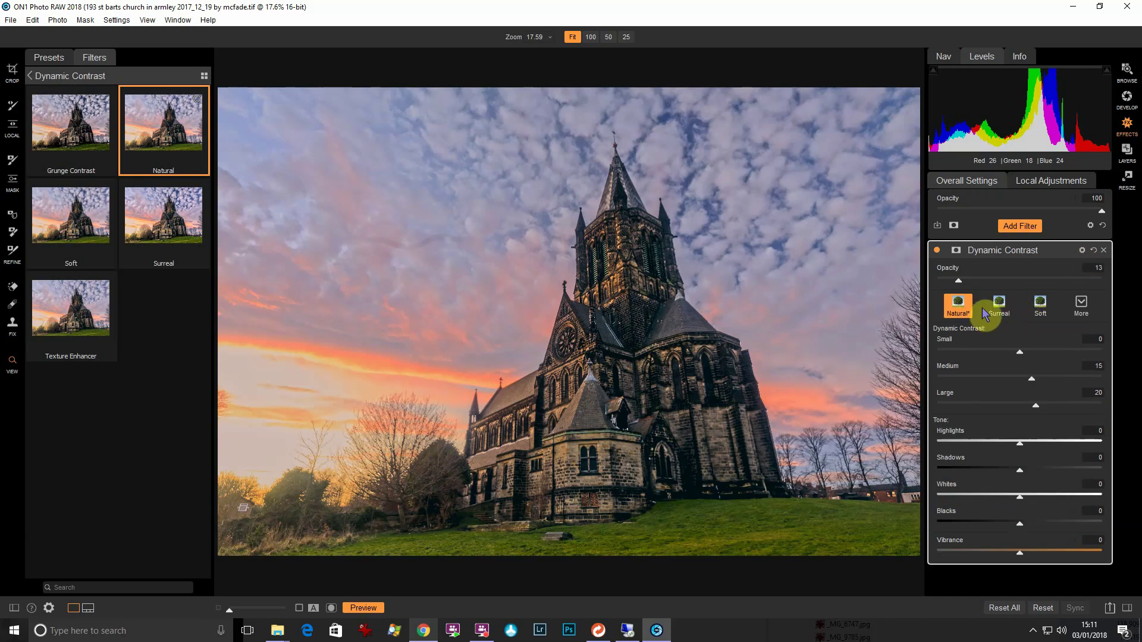
Step: Add a Vignette filter and apply its Big Softy preset
left_click(1019, 225)
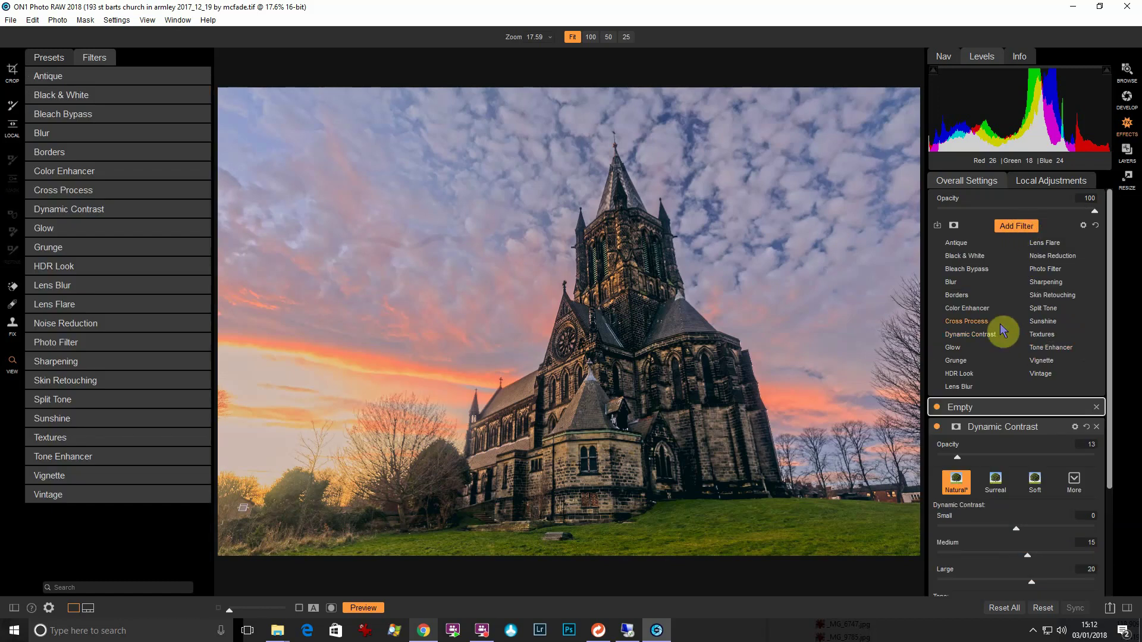
left_click(1049, 362)
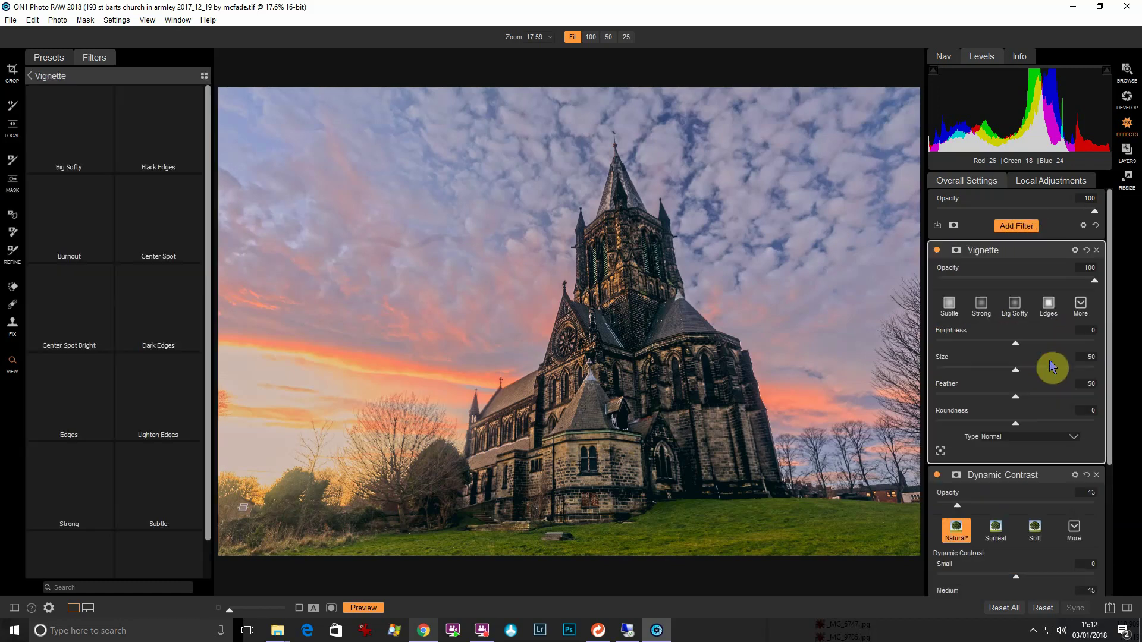
left_click(1017, 308)
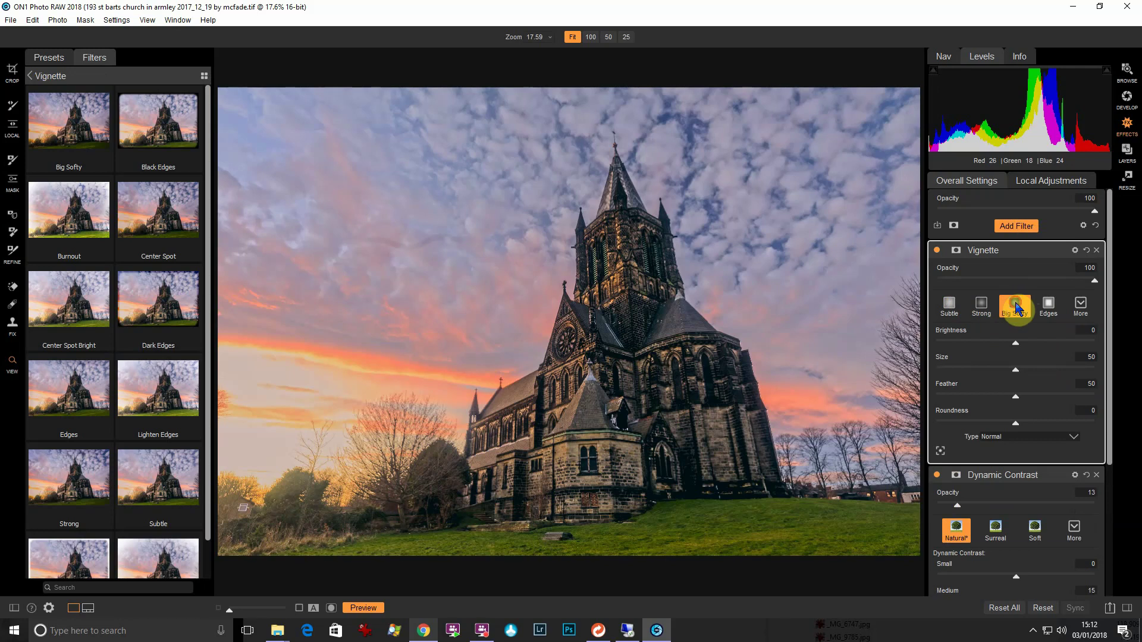
Step: Add a Color Enhancer filter, compare its Fall, Sky and Desert presets, and apply Foliage
left_click(1018, 227)
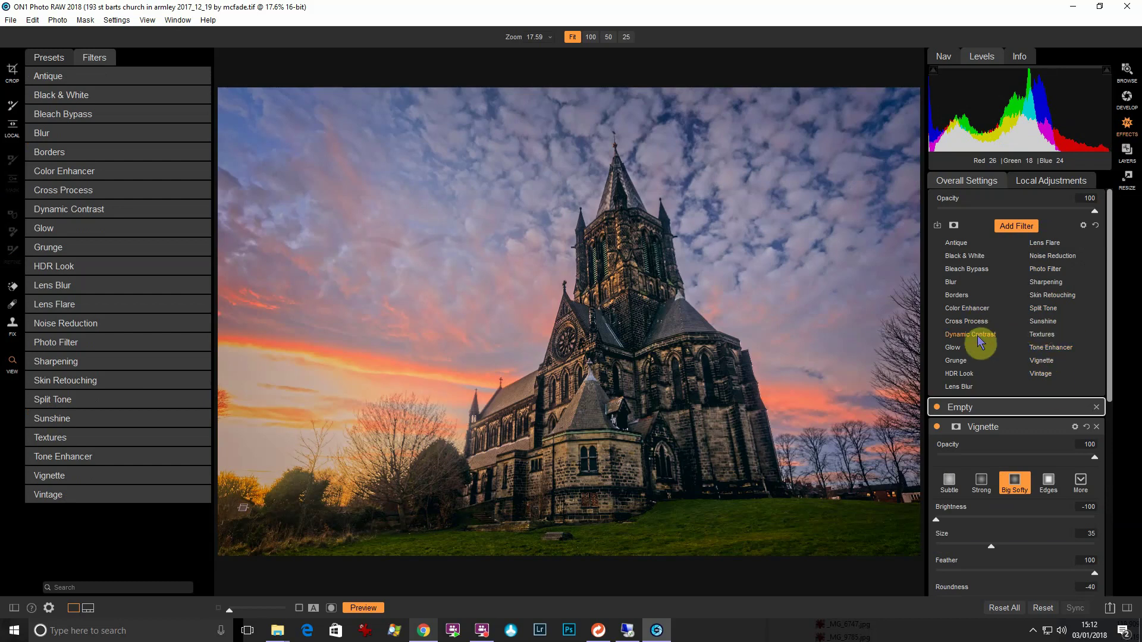
left_click(967, 308)
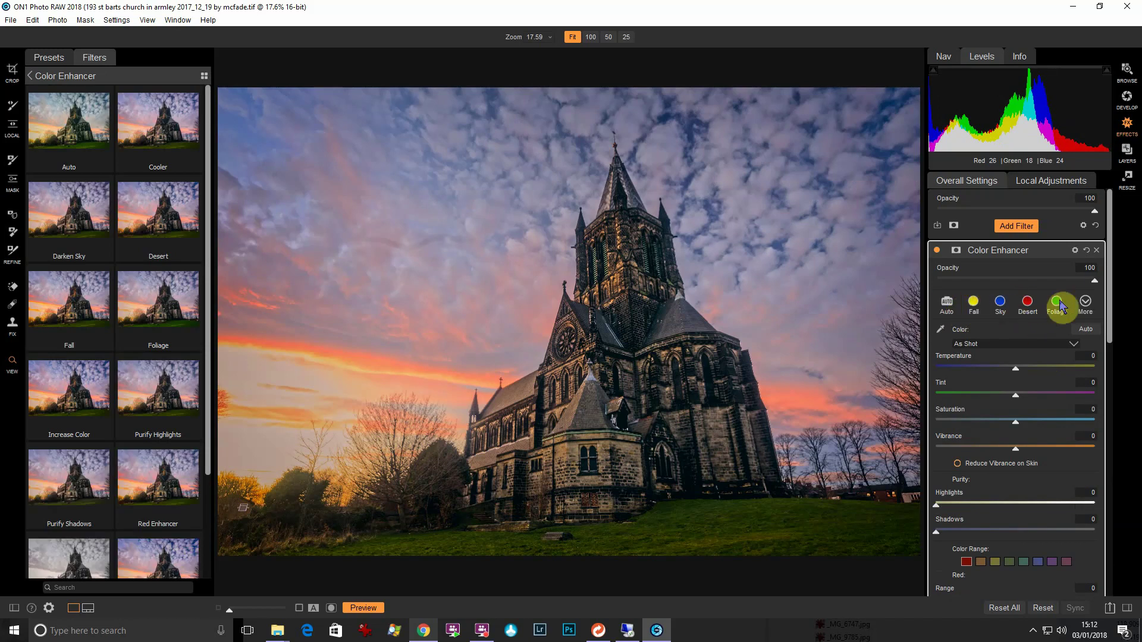
left_click(1061, 302)
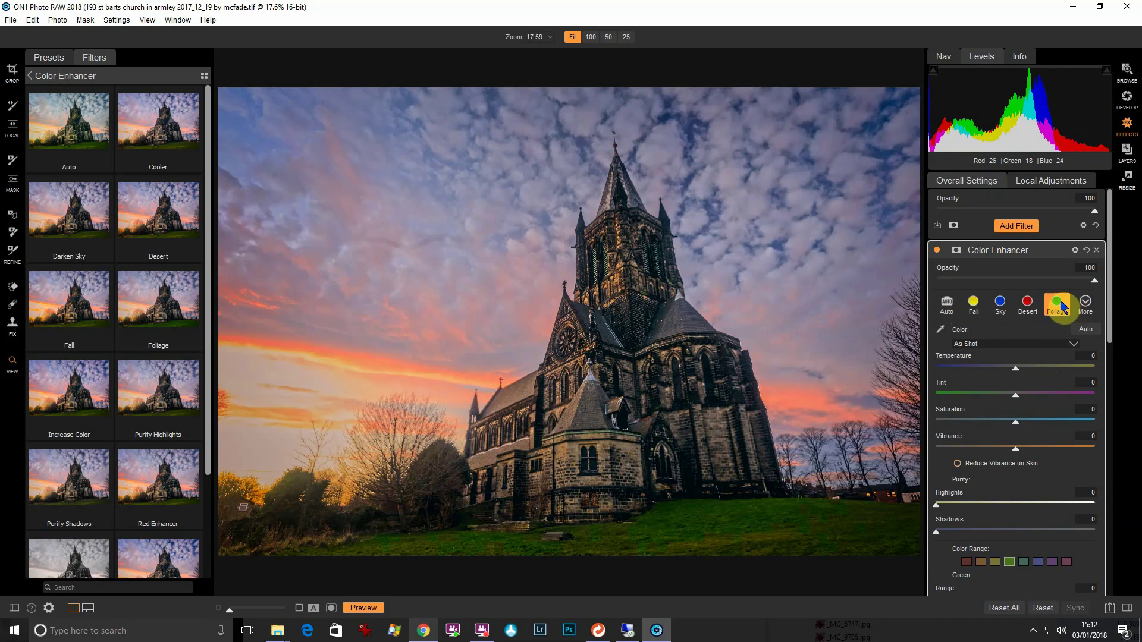
left_click(978, 307)
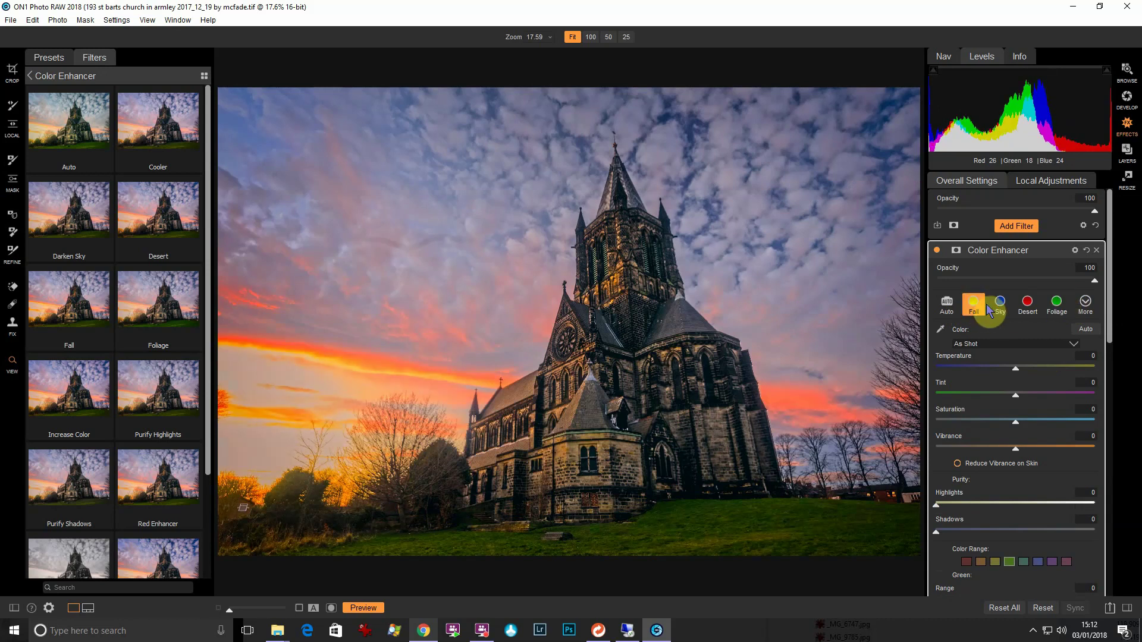
left_click(994, 305)
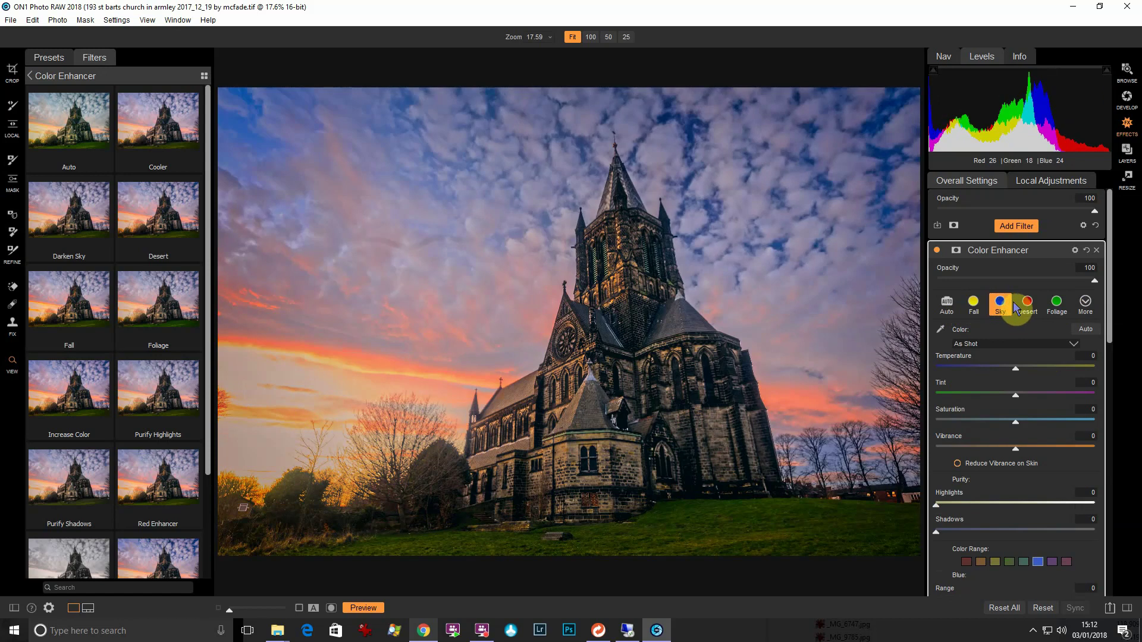
left_click(1029, 306)
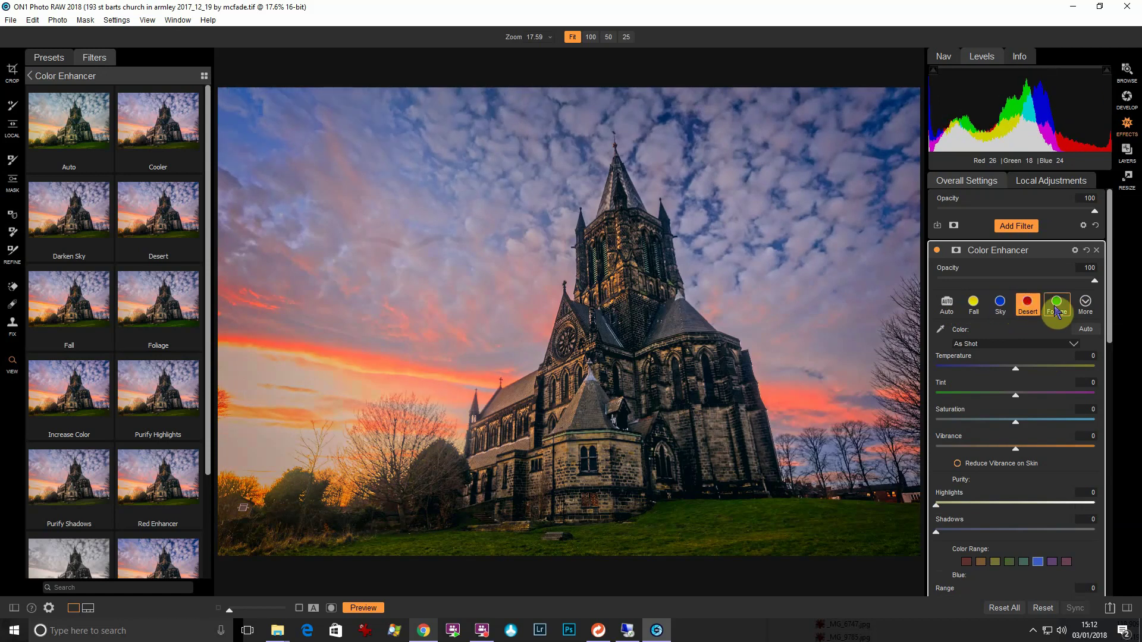
left_click(1057, 308)
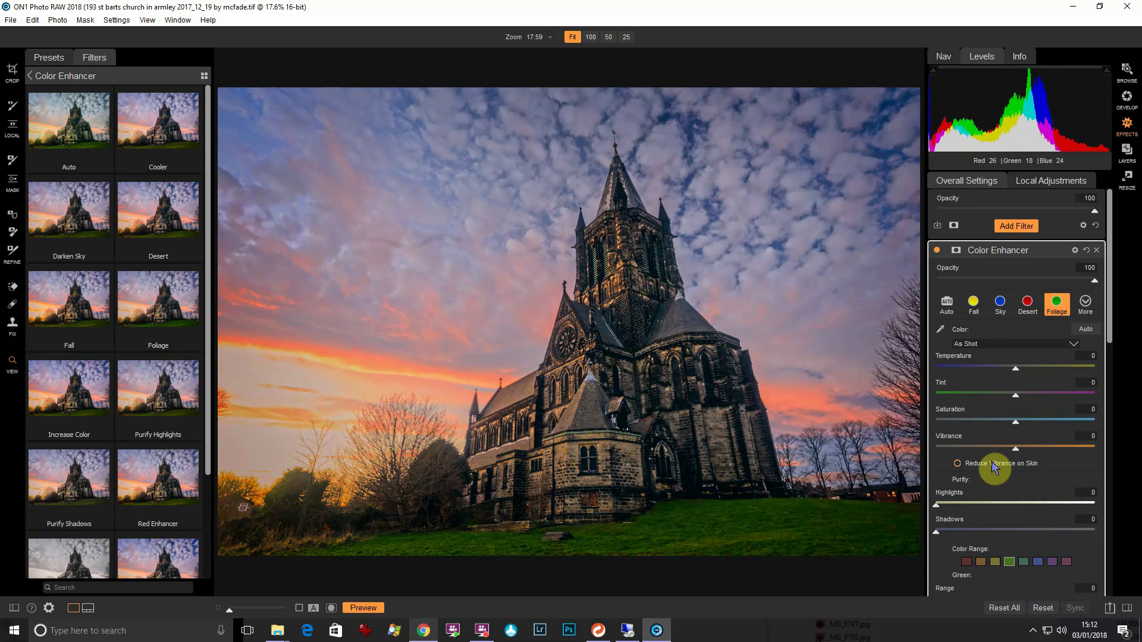
scroll(1030, 481, "down", 3)
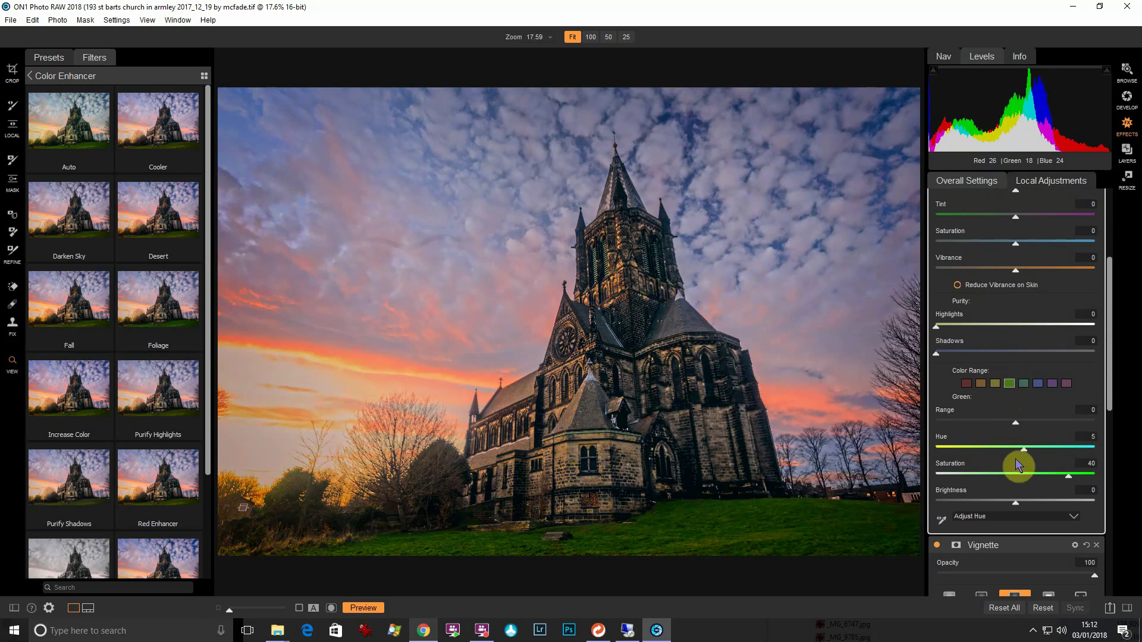
Step: Target the yellow color range in the Color Enhancer filter and set its brightness to 42
left_click_drag(1018, 504, 1069, 506)
left_click(995, 384)
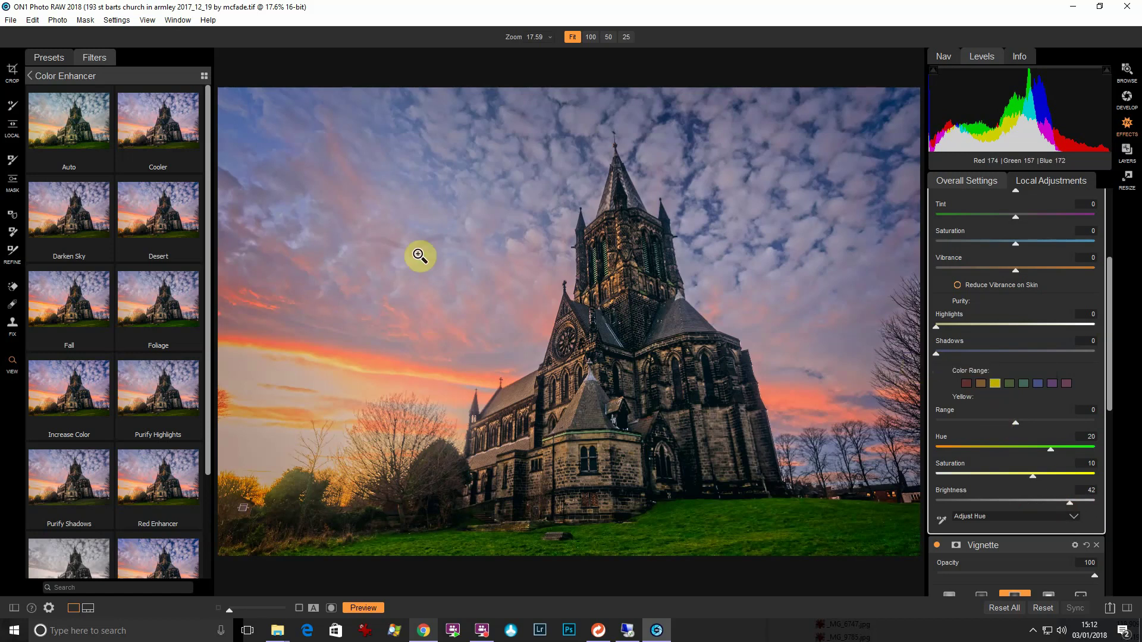
Step: Inspect the clouds beside the spire at 100%, then brush across that patch of sky with the eraser retouching tool at size 200
left_click(410, 249)
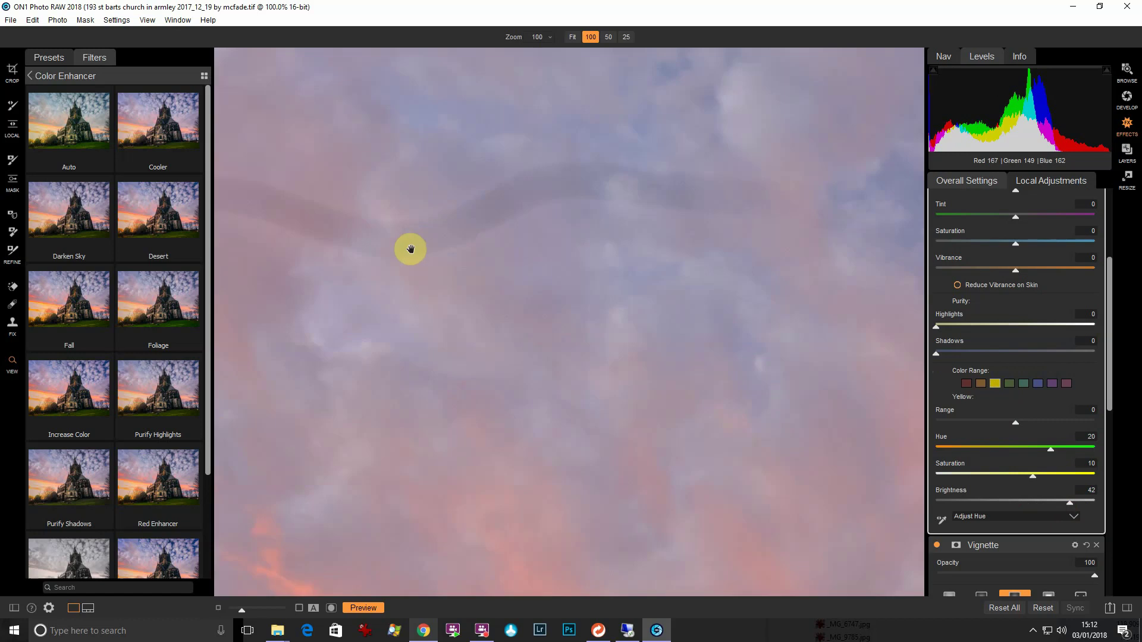
left_click(410, 250)
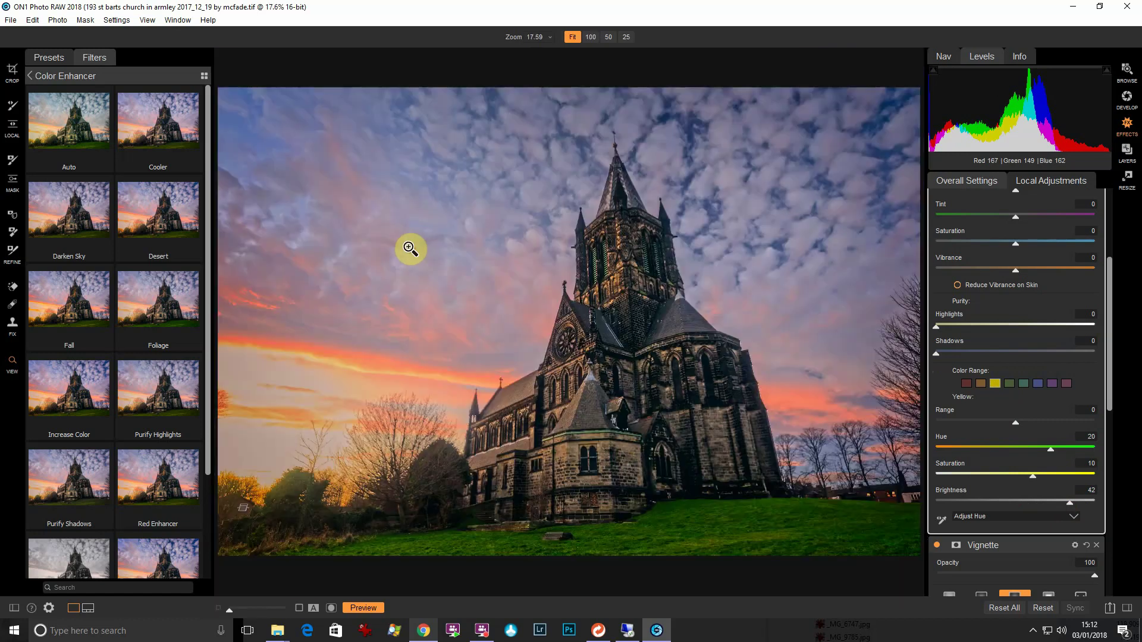
left_click(12, 290)
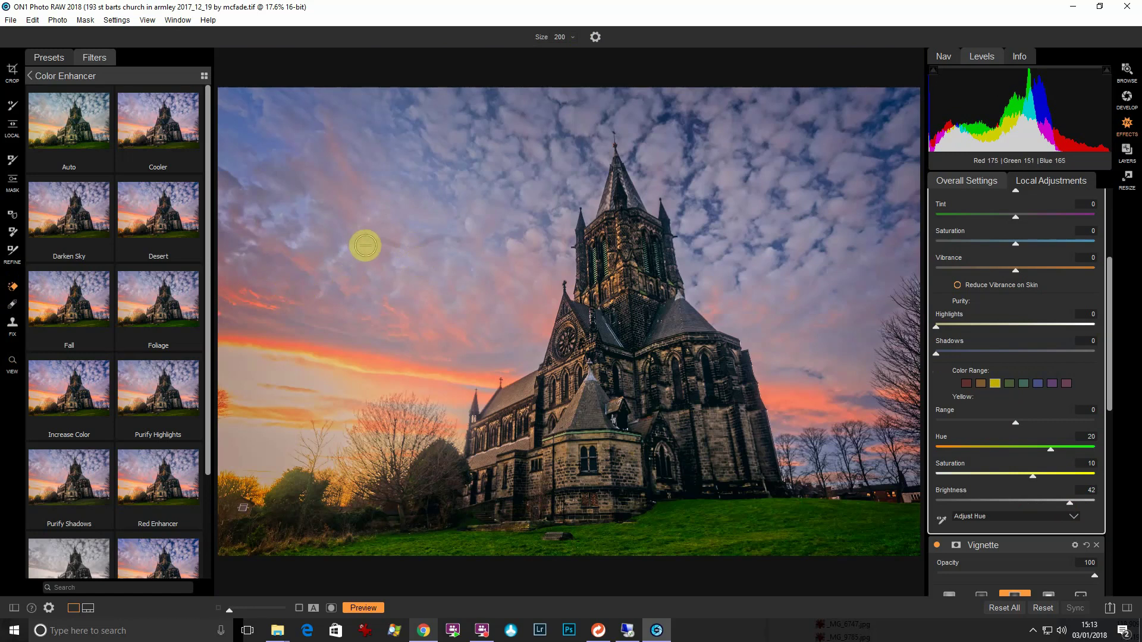
left_click_drag(362, 241, 479, 244)
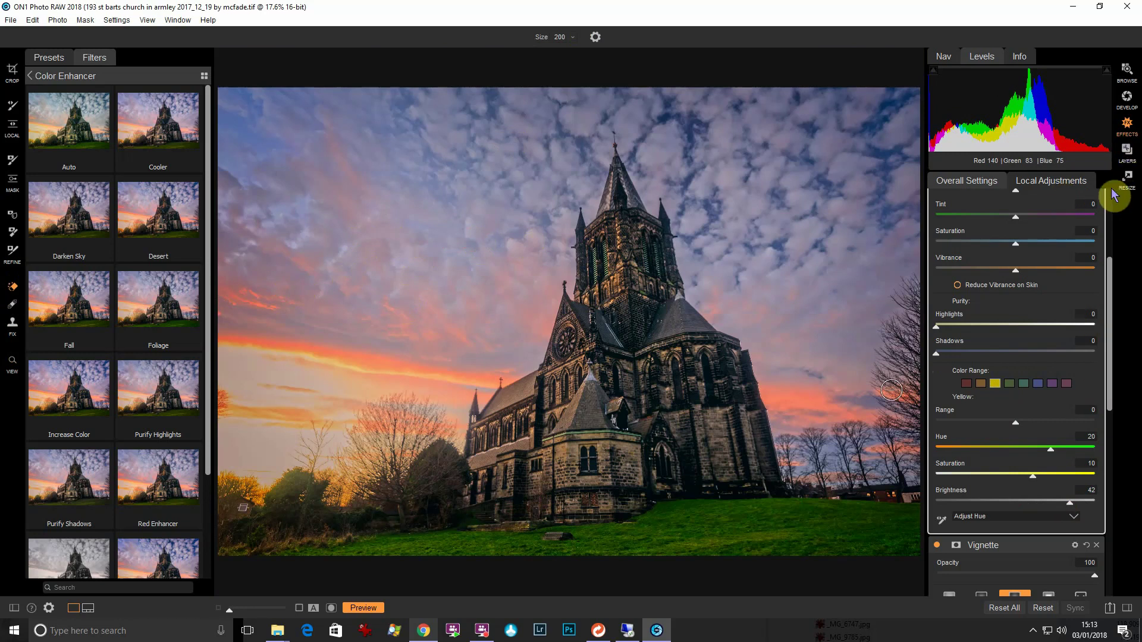
scroll(1113, 235, "up", 3)
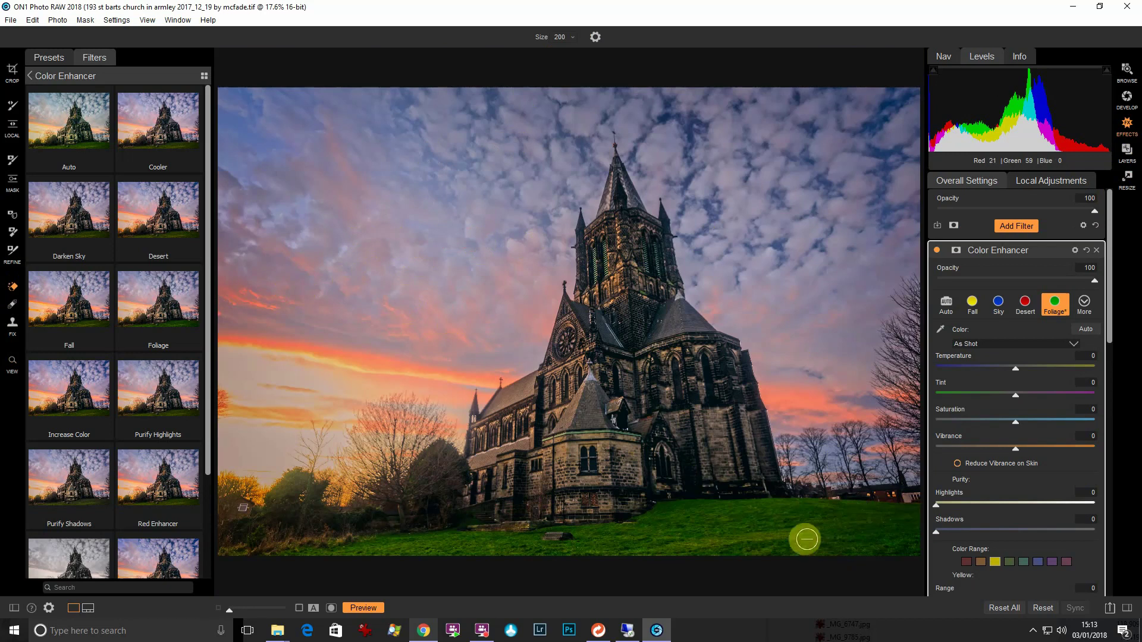
Step: Send the church photo to Layers and browse the Skies folder in the ON1 Extras
left_click(1129, 151)
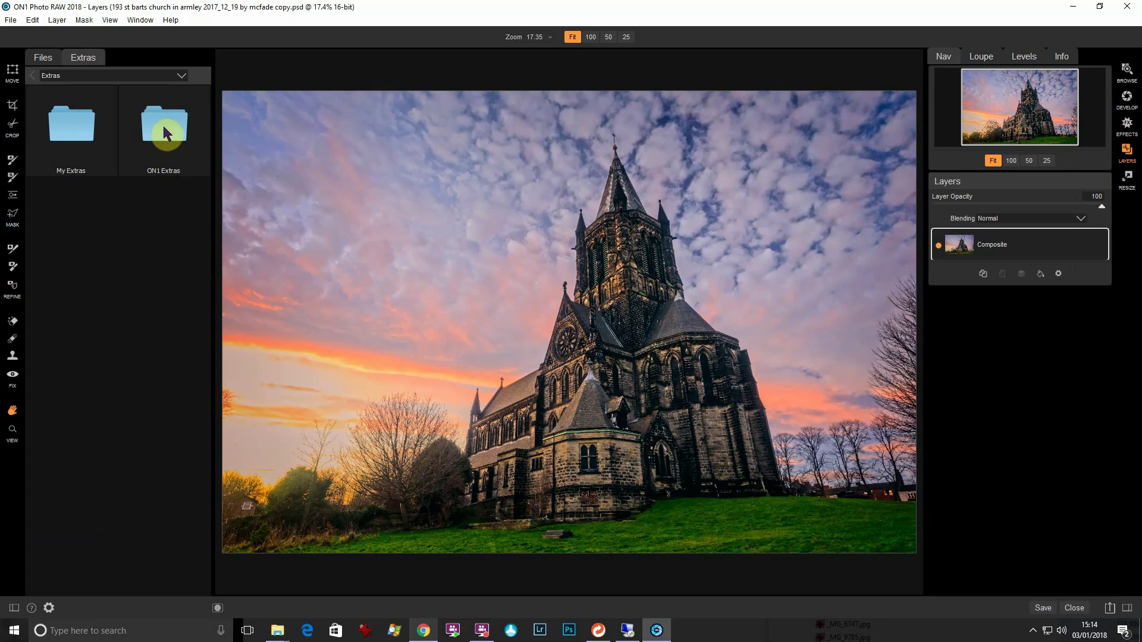
double_click(165, 132)
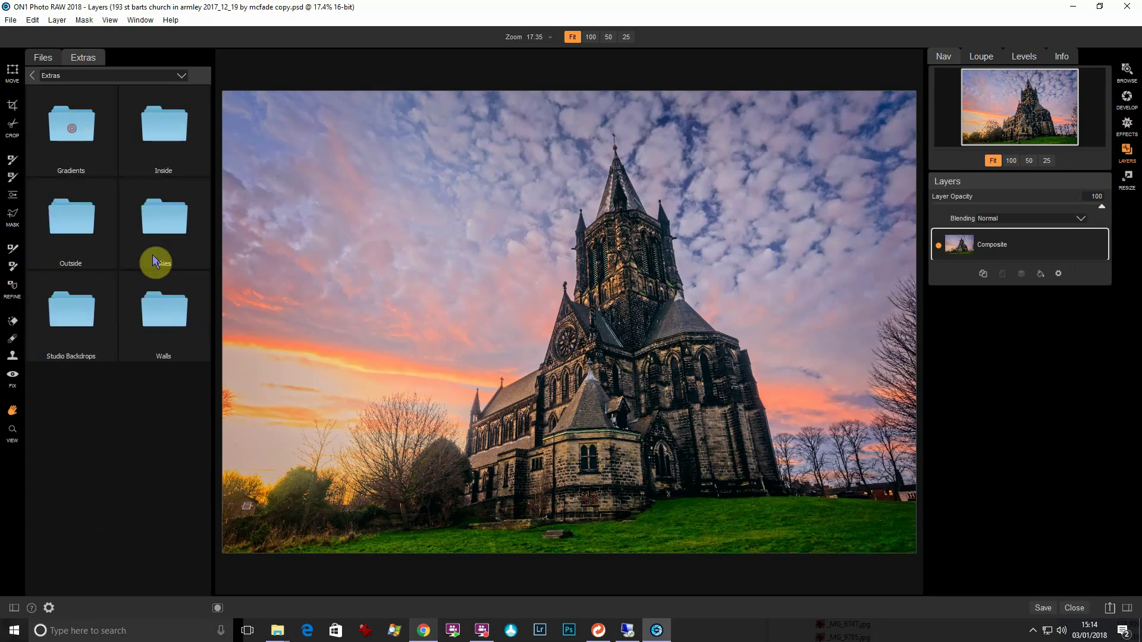
double_click(157, 227)
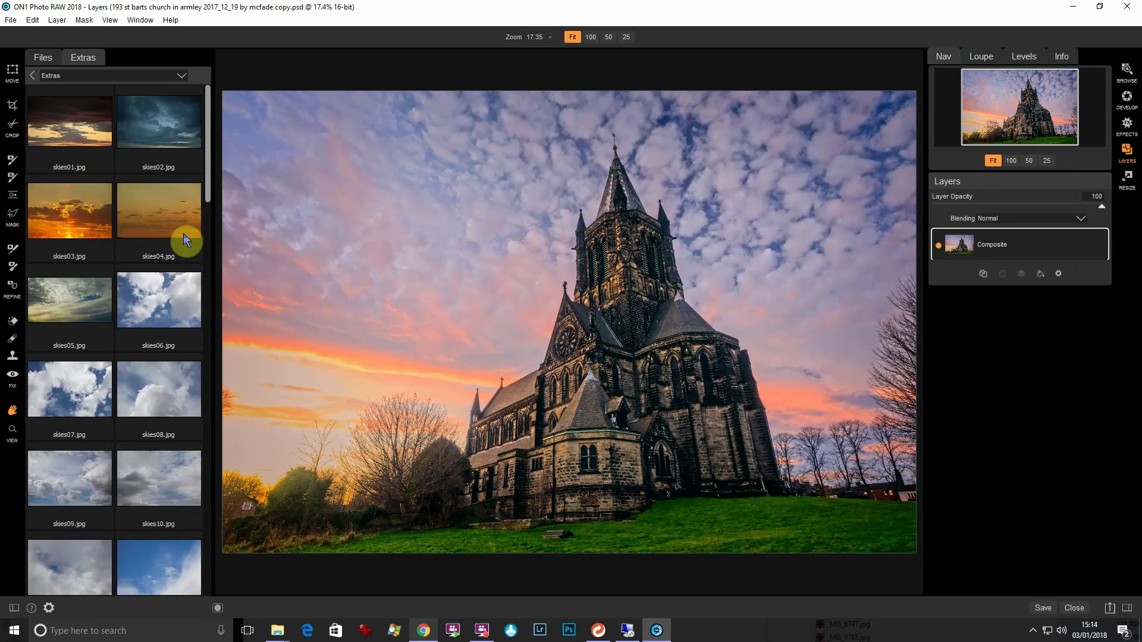
left_click_drag(211, 183, 223, 571)
key("BackSpace")
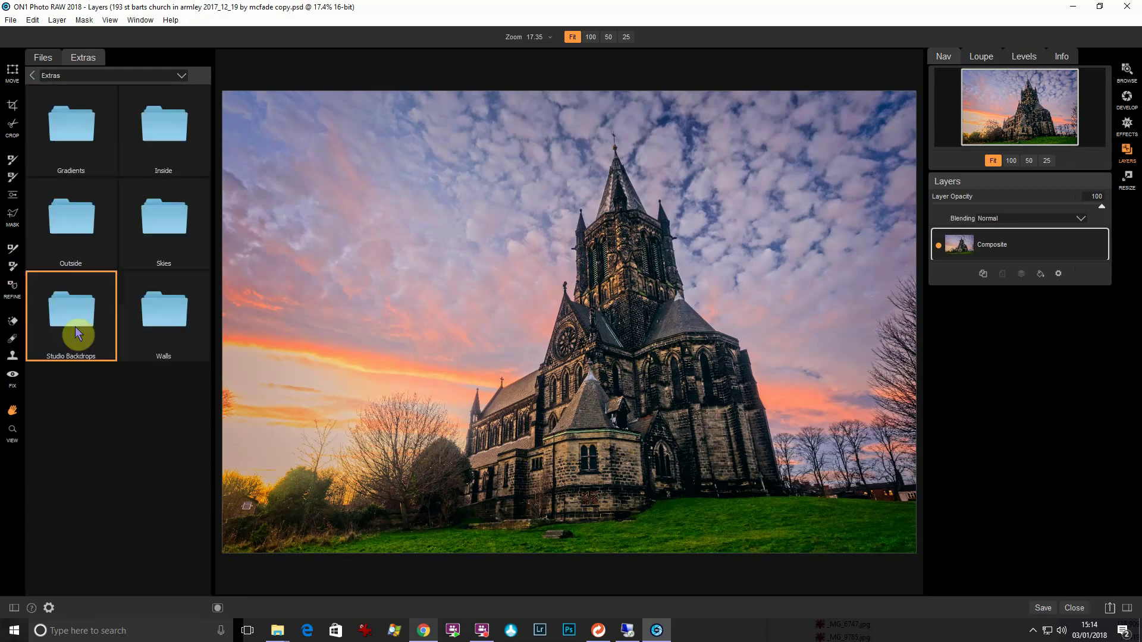
Step: Add Backdrop19.jpg from the Studio Backdrops extras as a new layer over the church photo
double_click(77, 321)
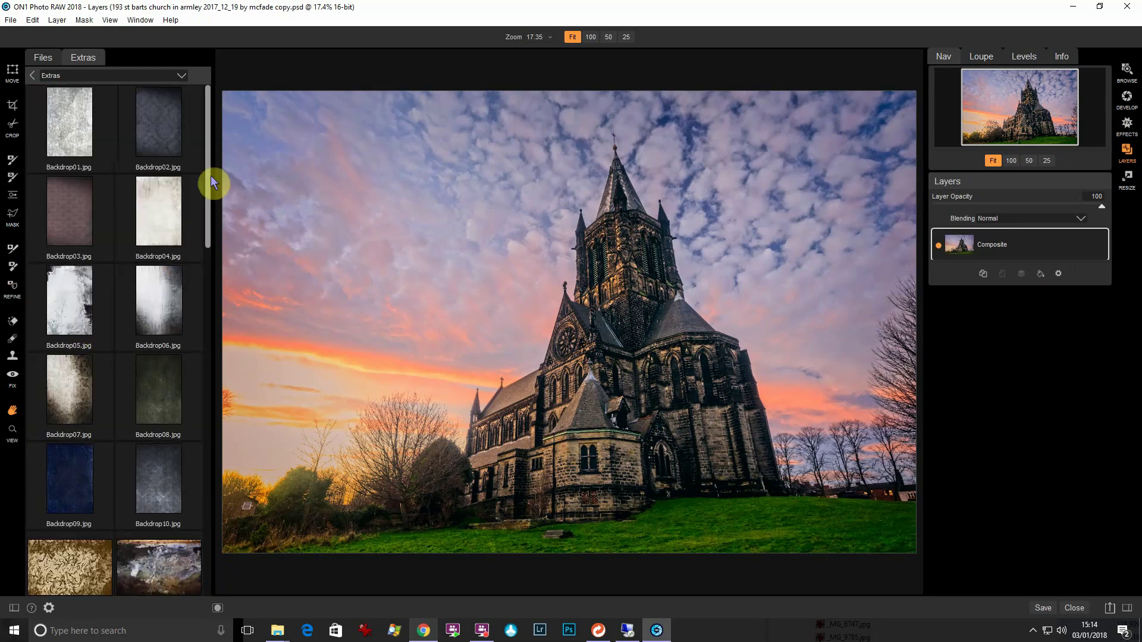
left_click_drag(209, 174, 204, 331)
left_click_drag(69, 372, 683, 323)
left_click(613, 329)
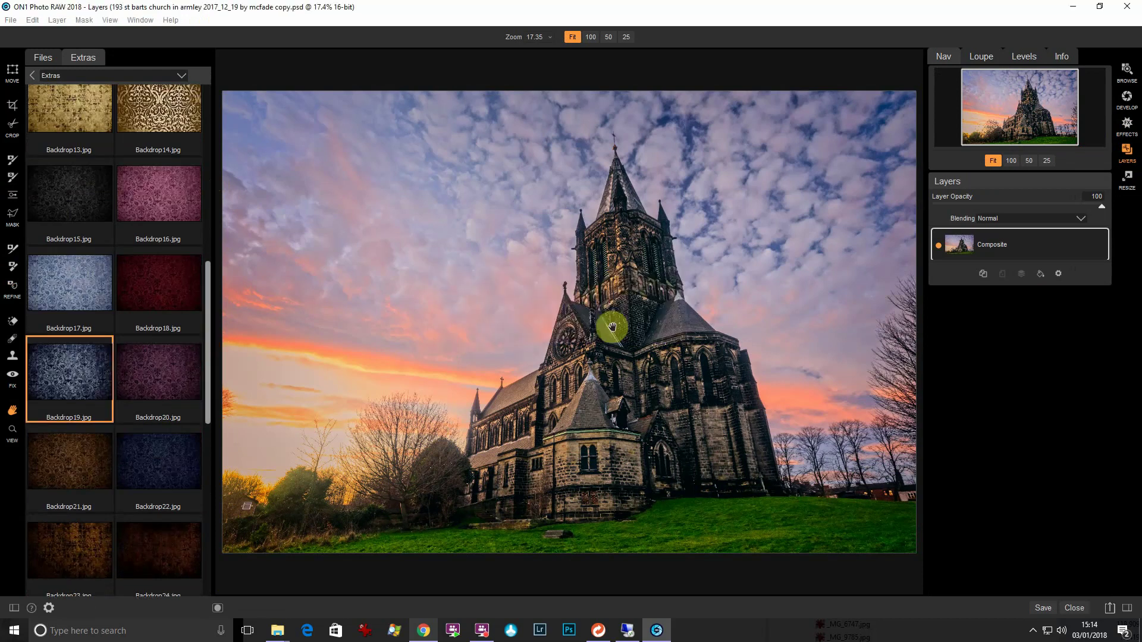
Step: Reposition and scale the Backdrop19 layer to about 6735 by 4532 so it covers the canvas, and order it beneath the Composite layer
left_click(12, 70)
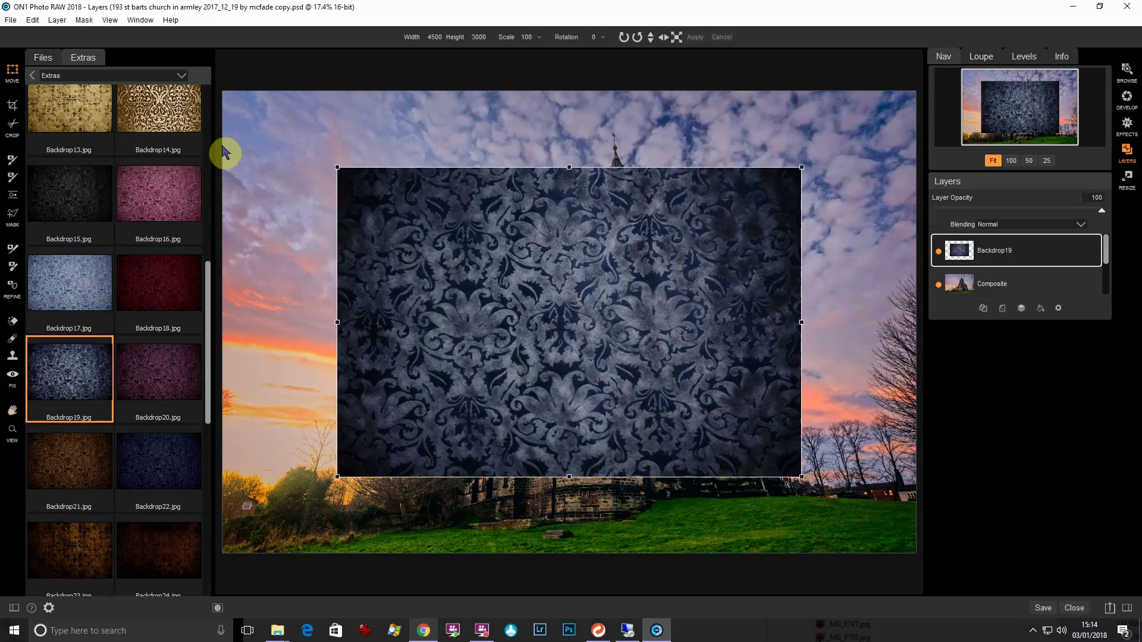
left_click_drag(525, 247, 404, 161)
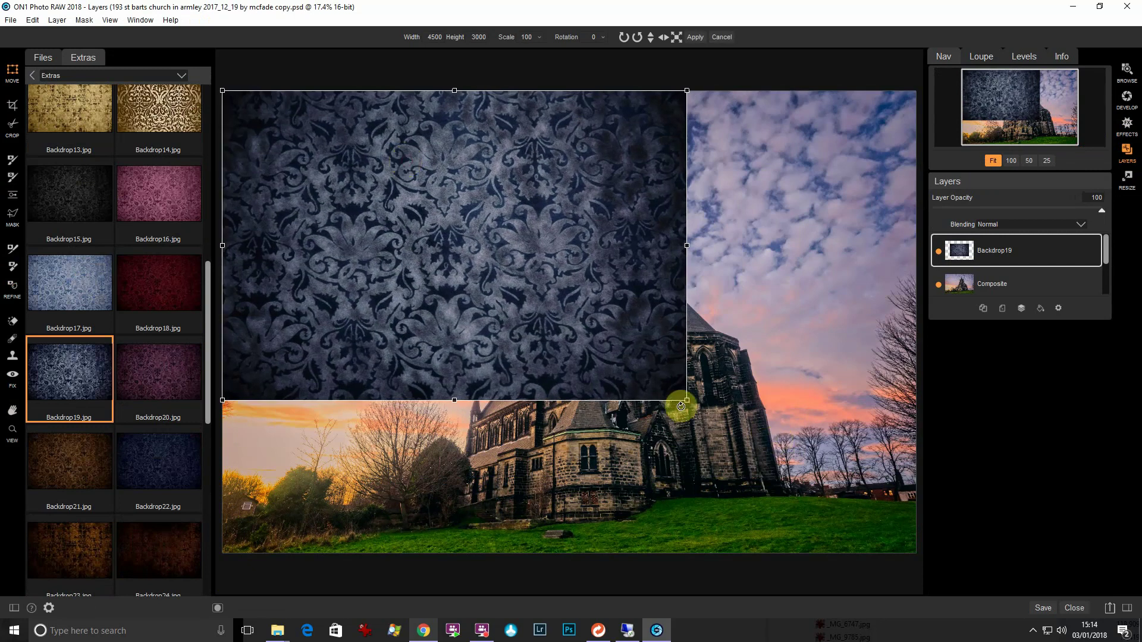
left_click_drag(687, 401, 916, 554)
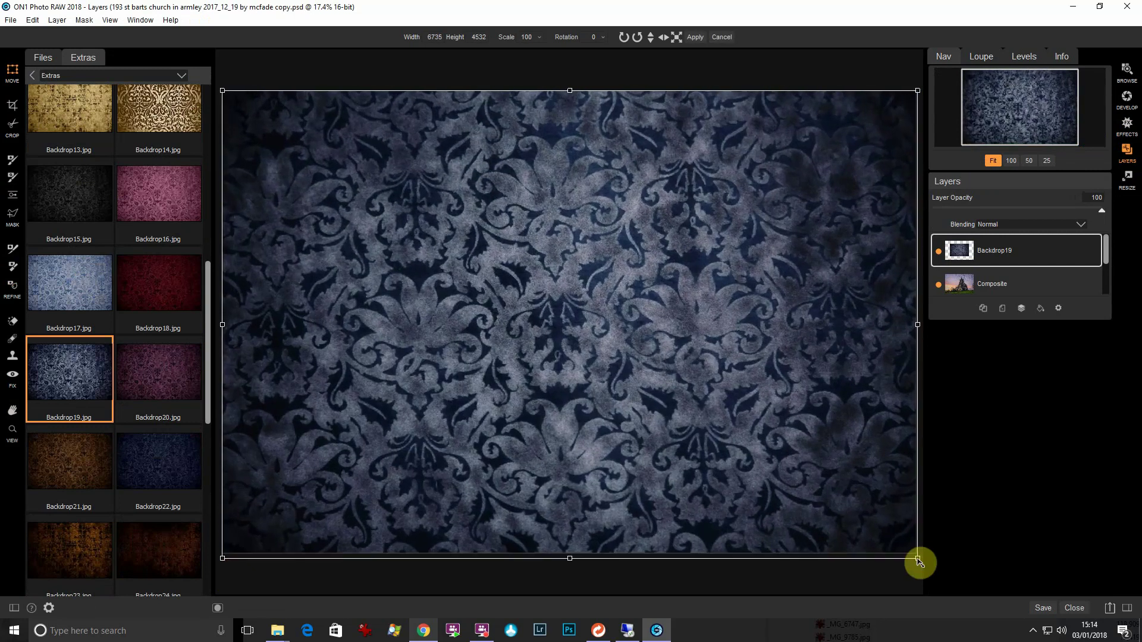
key("ctrl+[")
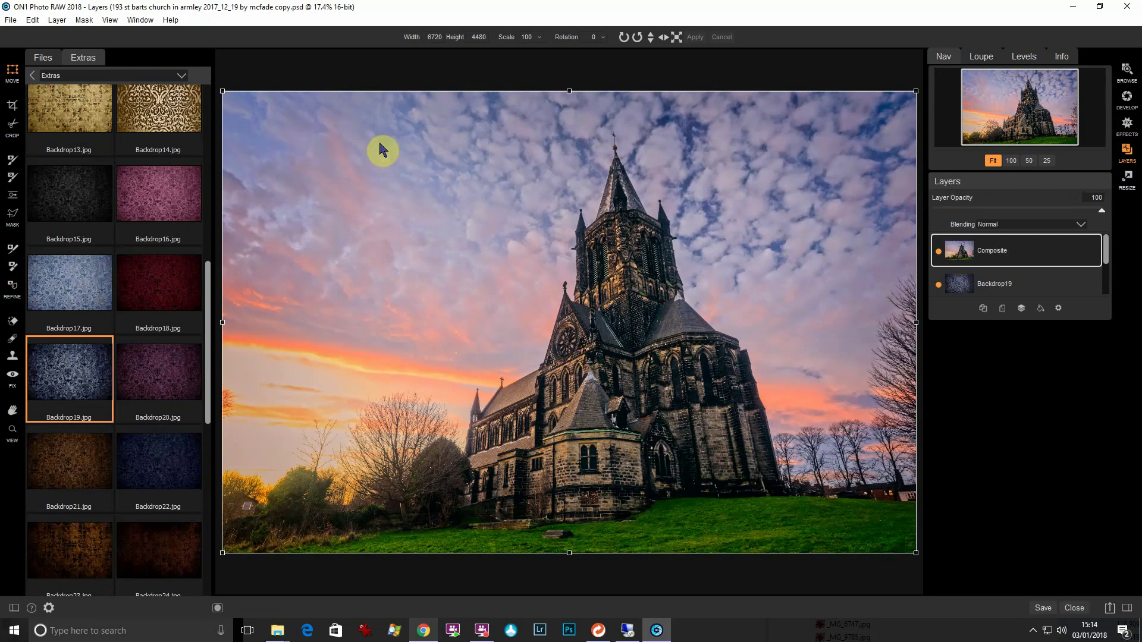
Step: Mask the sky out of the Composite layer with the quick masking brush in Paint Out mode at size 250
left_click(13, 177)
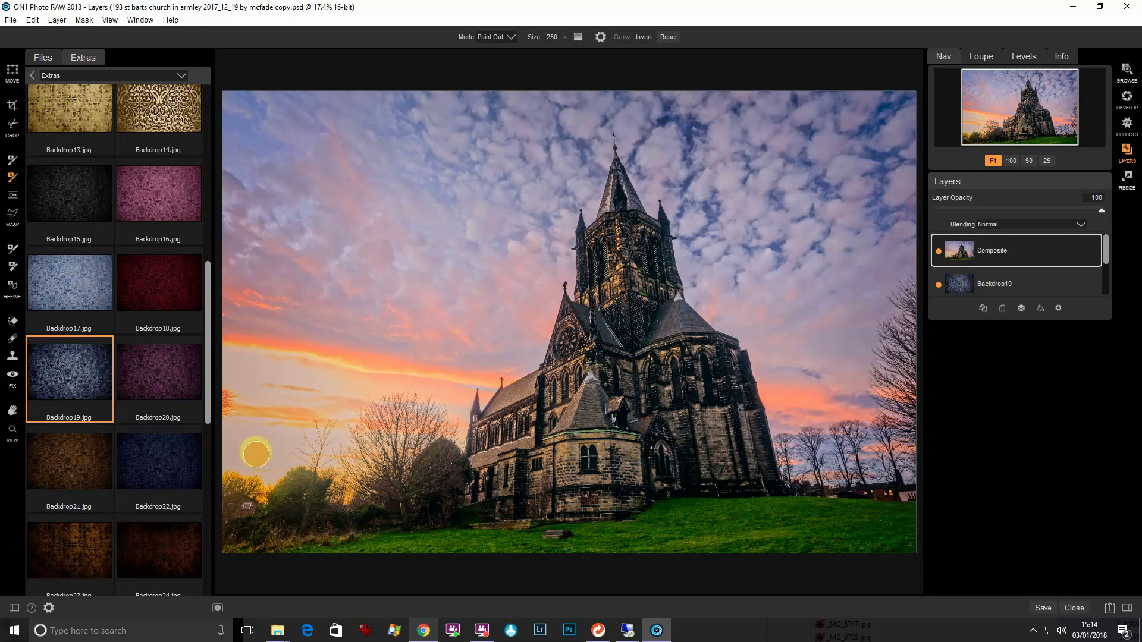
mouse_move(257, 445)
left_mouse_down()
mouse_move(253, 267)
mouse_move(269, 156)
mouse_move(324, 137)
mouse_move(366, 263)
mouse_move(659, 117)
mouse_move(728, 188)
mouse_move(798, 380)
mouse_move(831, 381)
mouse_move(845, 302)
mouse_move(866, 264)
mouse_move(820, 230)
left_mouse_up()
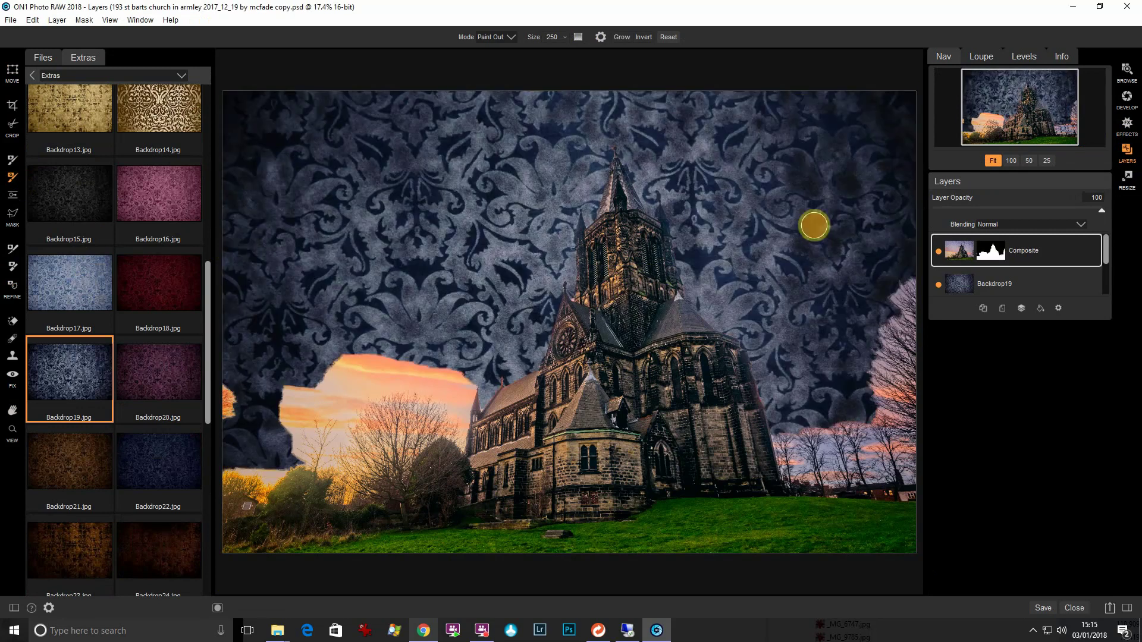
left_click_drag(284, 419, 460, 392)
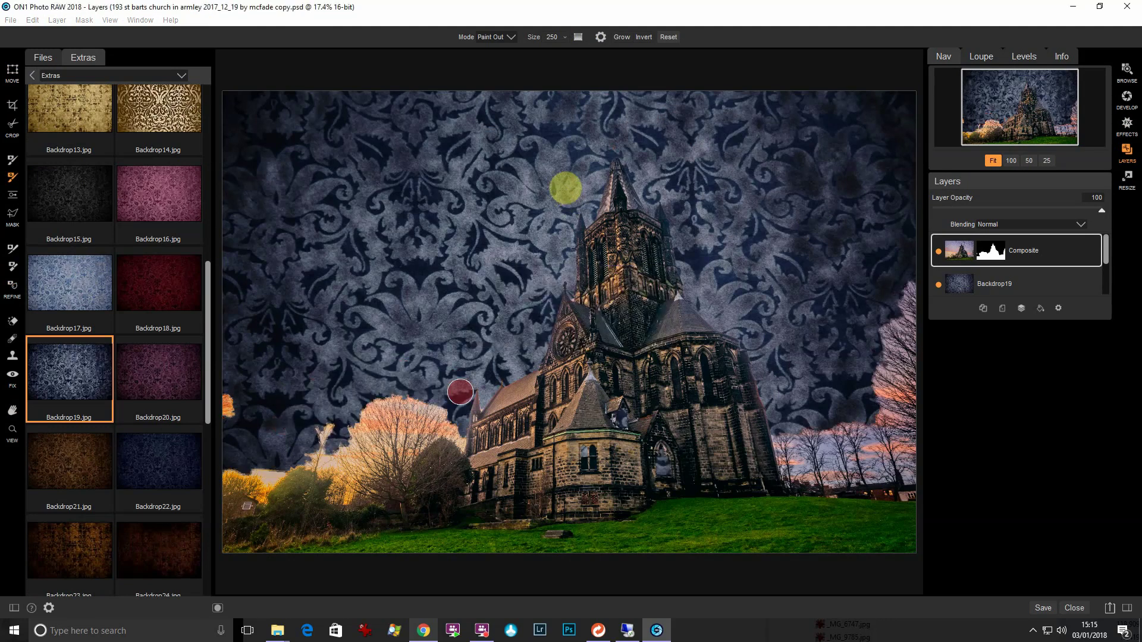
left_click(565, 188)
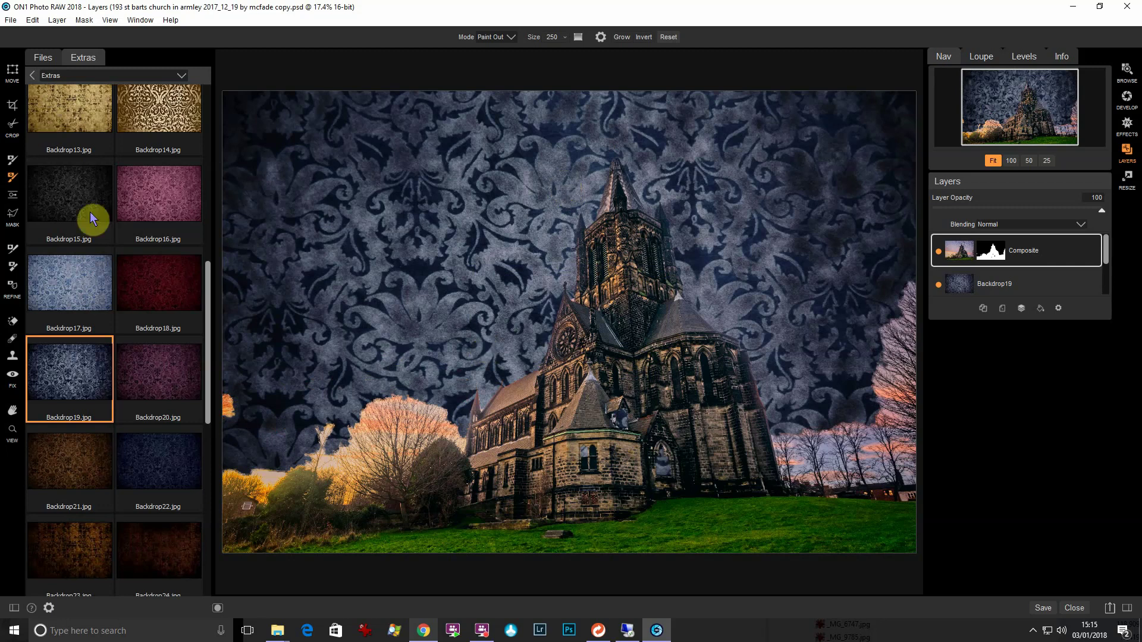
Step: Refine the mask edge around the bare trees and bushes beside the church's low end with the Refine brush in Auto mode
left_click(11, 254)
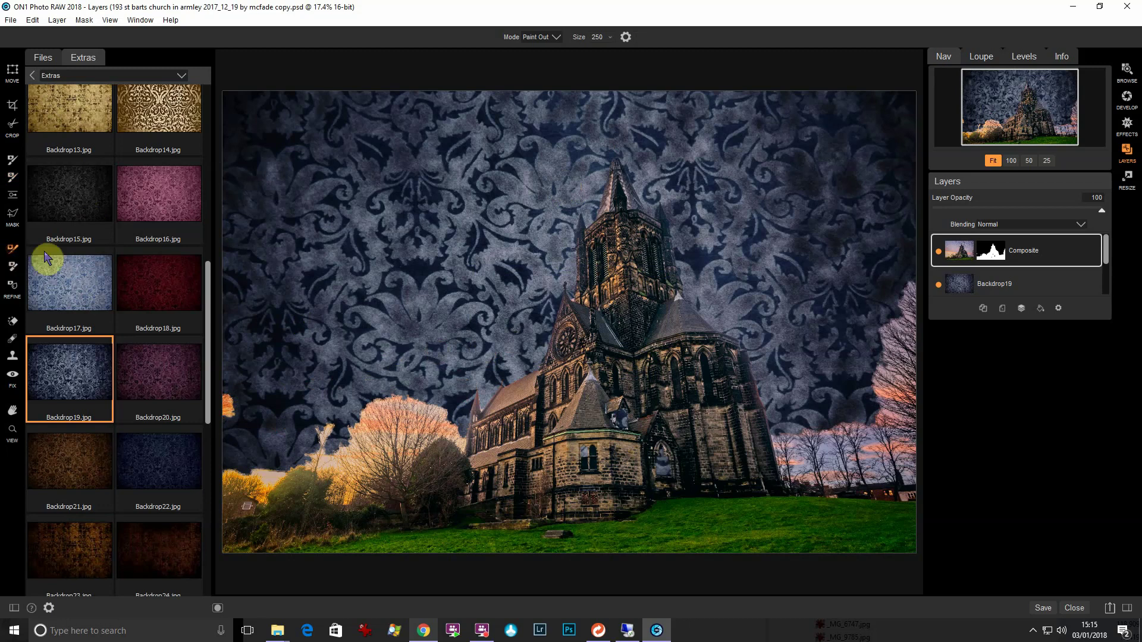
left_click(553, 36)
left_click(546, 72)
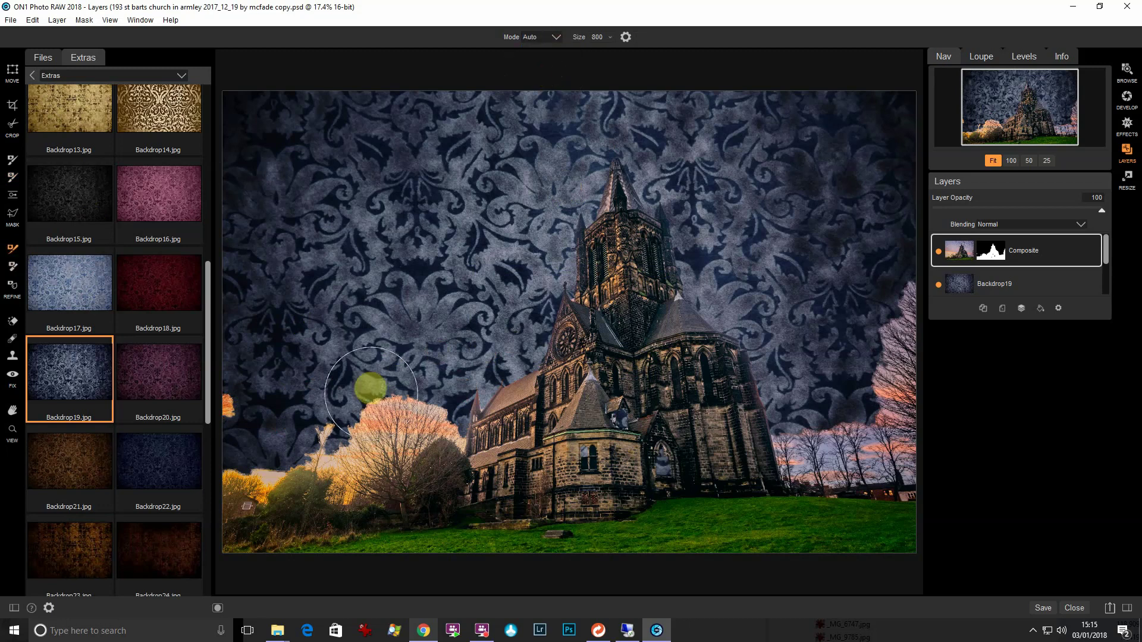
mouse_move(369, 363)
left_mouse_down()
mouse_move(373, 390)
mouse_move(405, 417)
mouse_move(333, 437)
mouse_move(249, 436)
left_mouse_up()
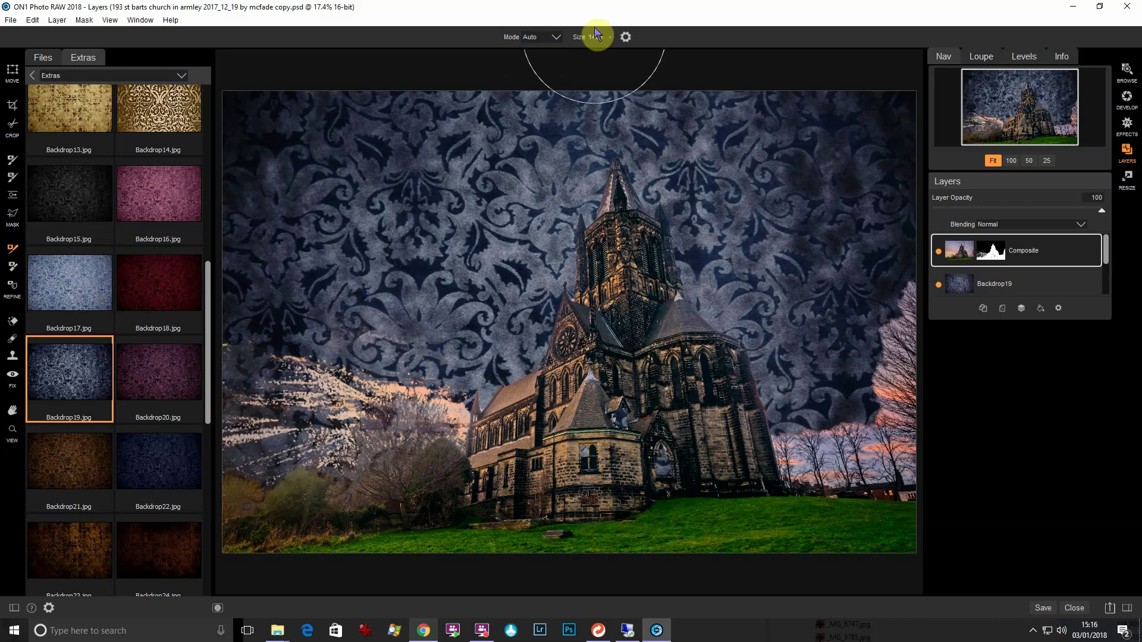
Step: Set the Refine brush to Paint Out at size 1400 and refine the mask around the trees beyond the church's apse
left_click(556, 34)
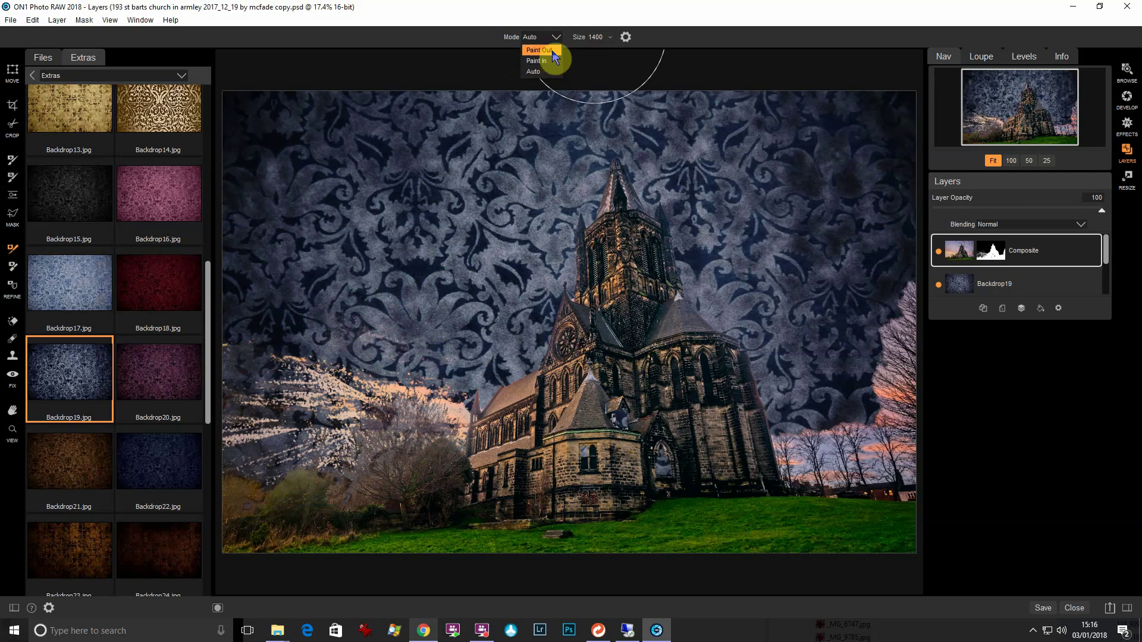
left_click(540, 50)
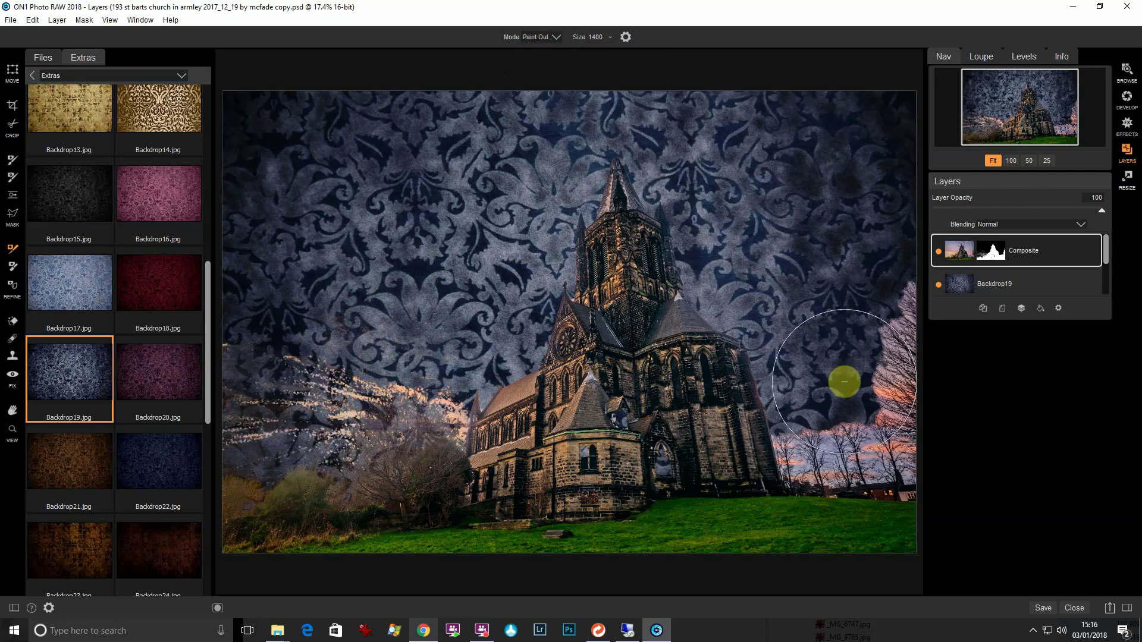
mouse_move(843, 382)
left_mouse_down()
mouse_move(867, 384)
mouse_move(871, 299)
left_mouse_up()
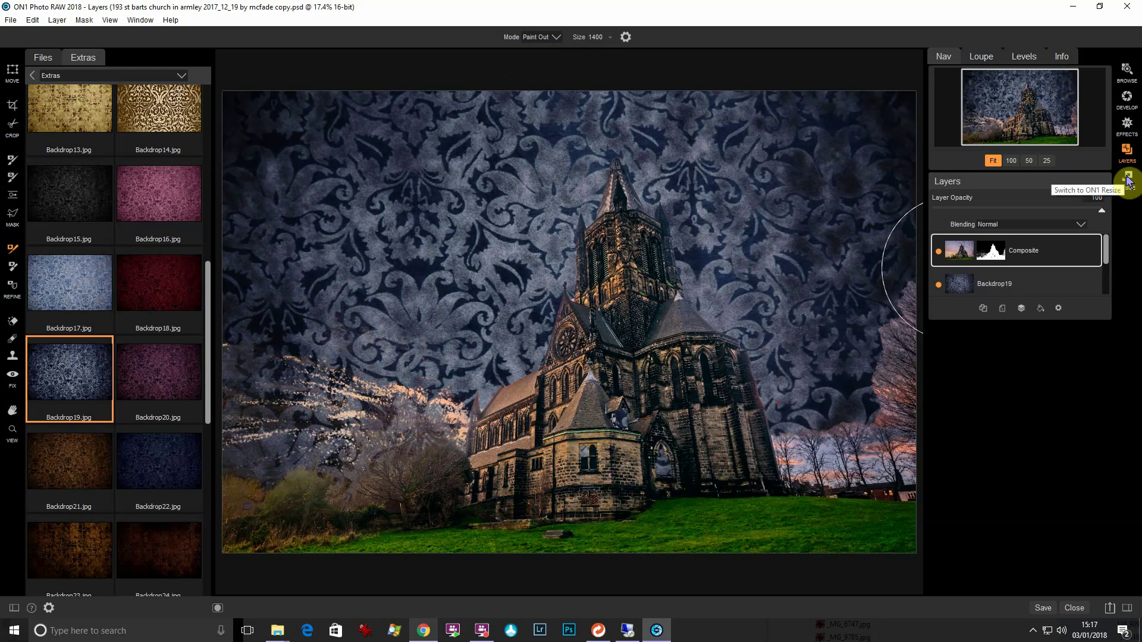
Step: Switch the composite to the Resize module and inspect its document width setting
left_click(1128, 179)
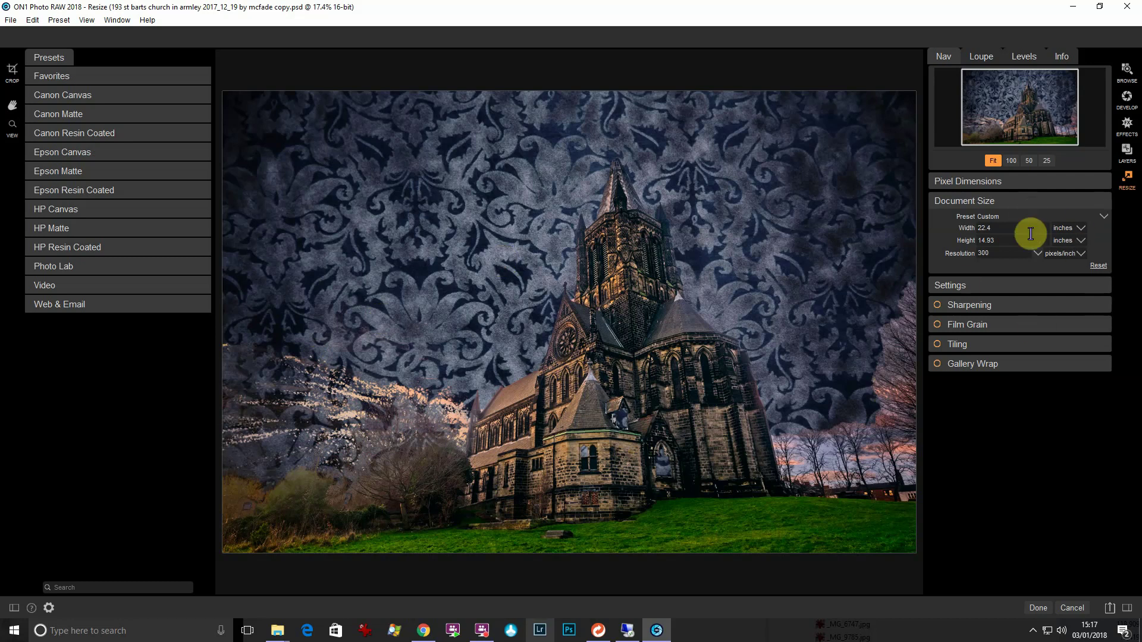
left_click(1007, 231)
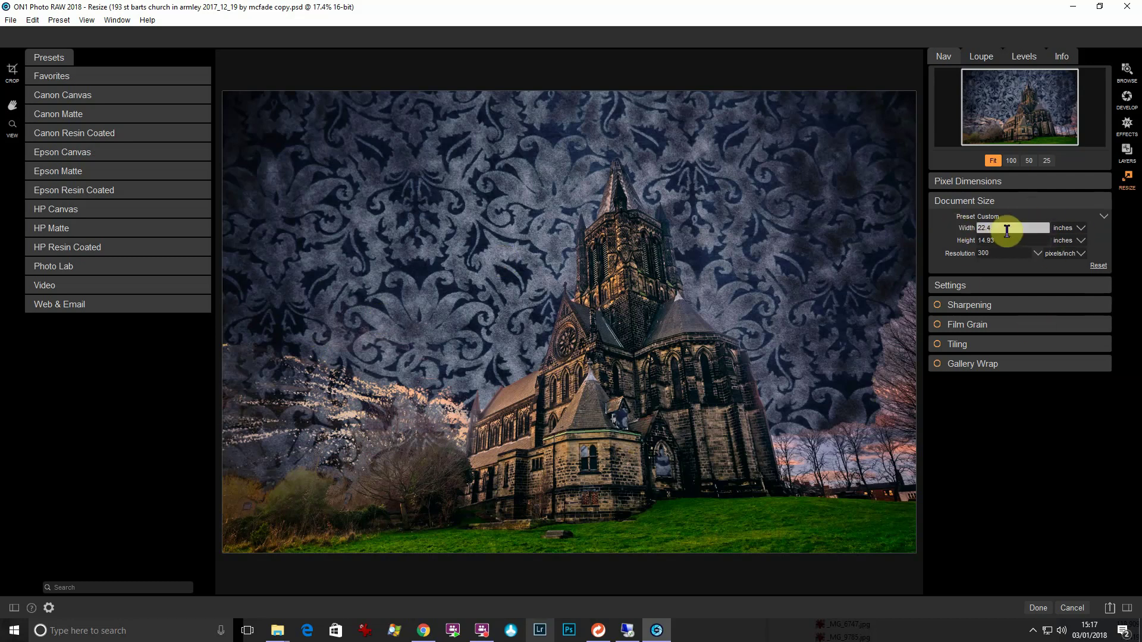
key("Return")
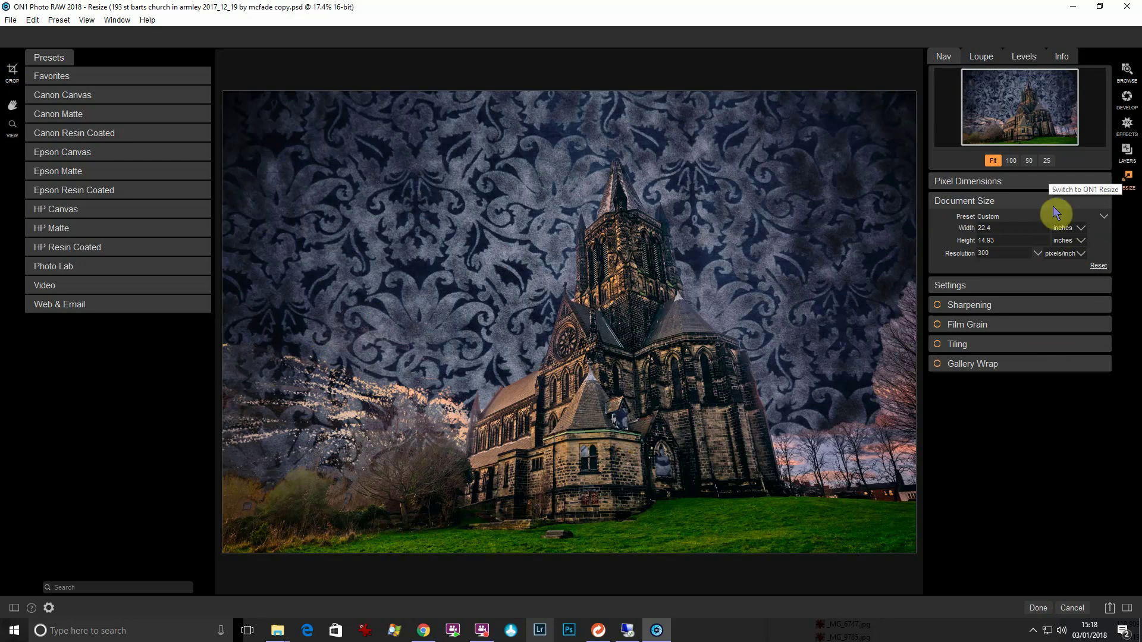
Step: Switch to Chrome and review the ON1 Photo RAW 2018 product page, from the new features to Precise Photo Development, expanding Luminosity Mask Updates
left_click(423, 631)
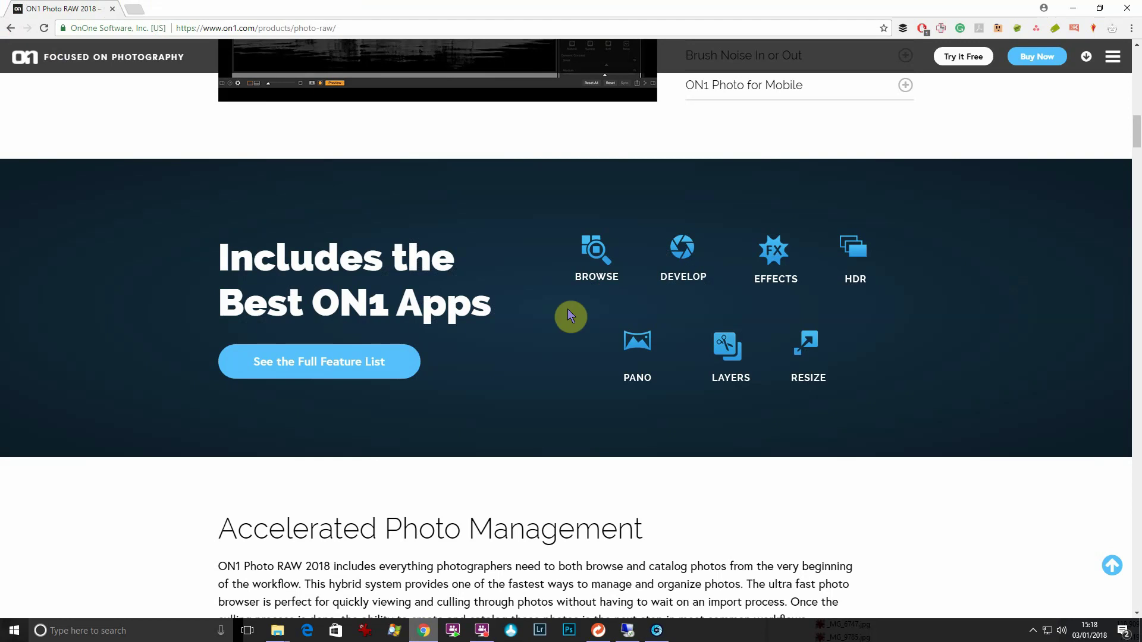
scroll(568, 309, "up", 15)
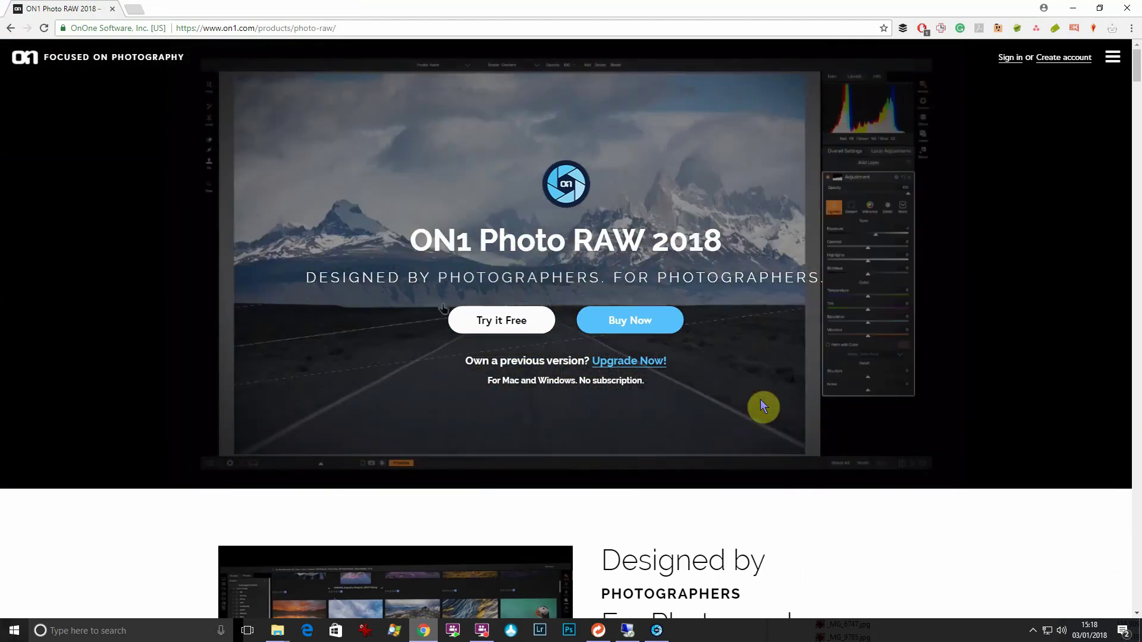
scroll(740, 319, "down", 9)
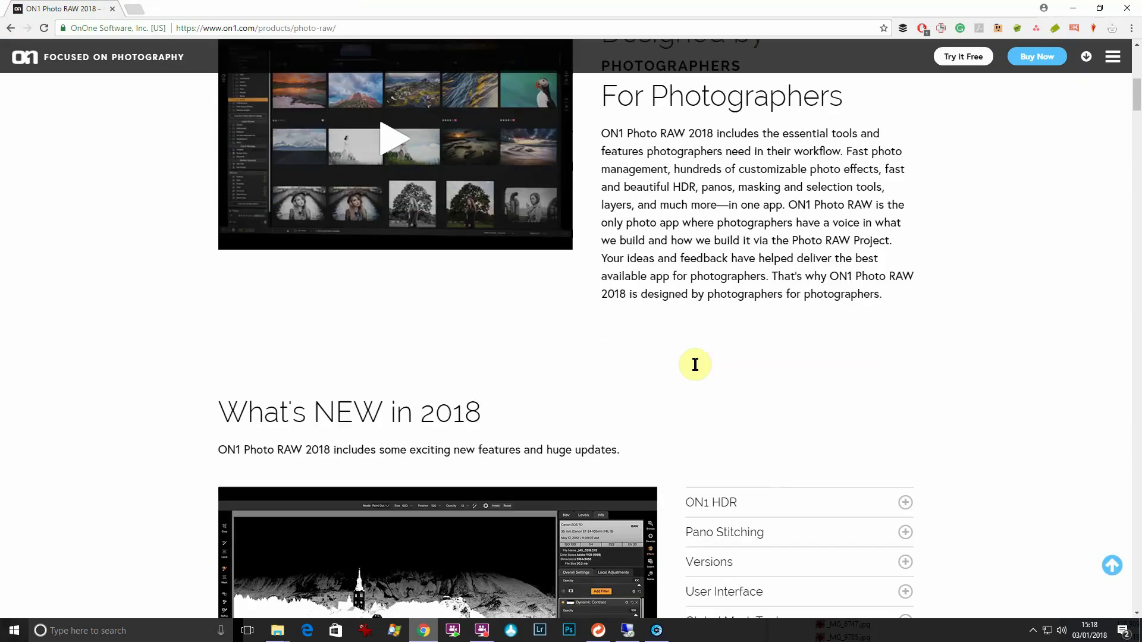
scroll(695, 364, "down", 5)
left_click(694, 363)
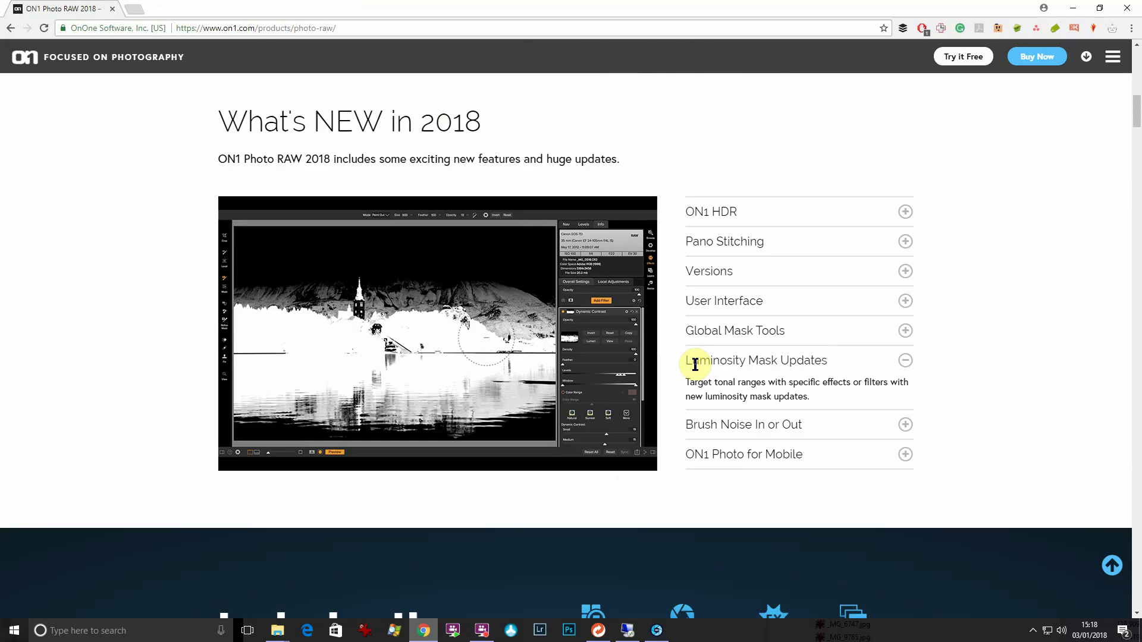
scroll(682, 469, "down", 5)
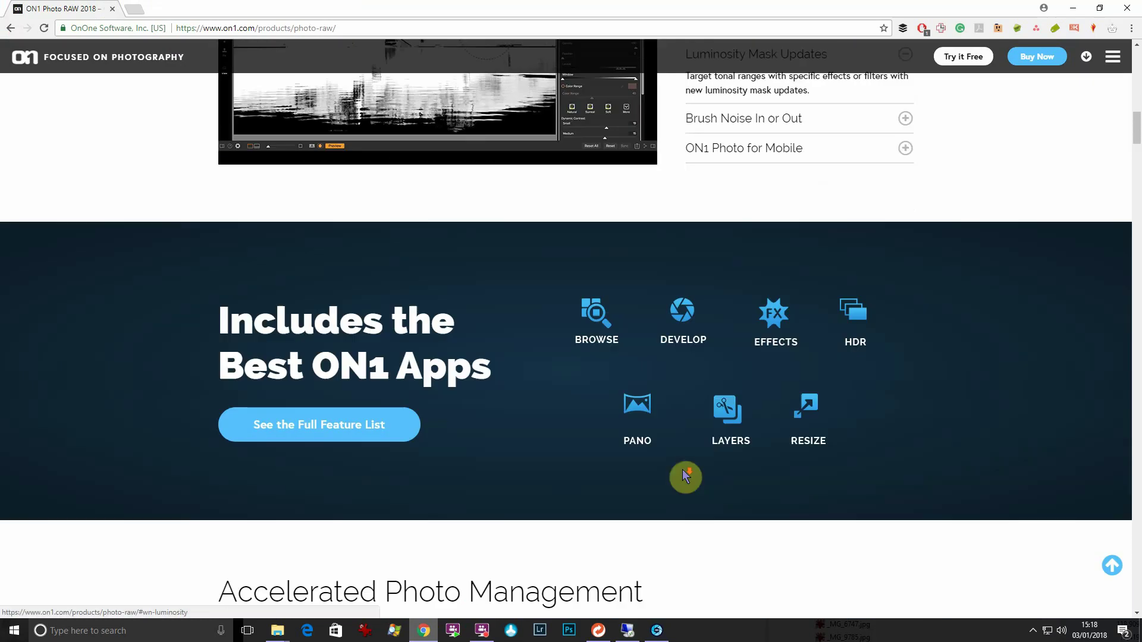
scroll(683, 470, "down", 4)
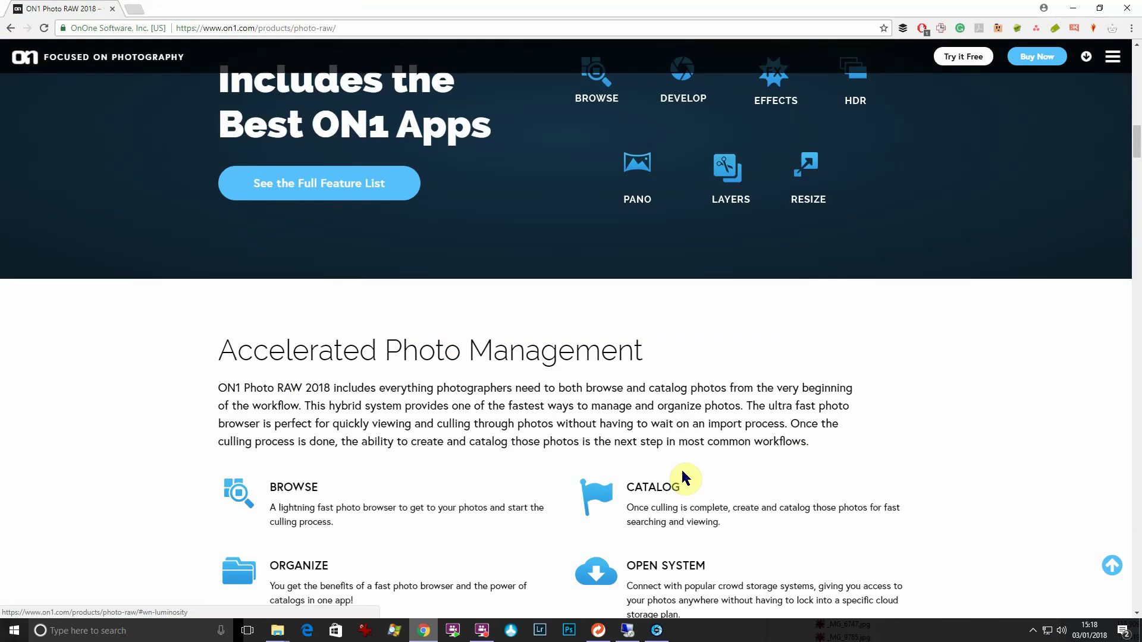
scroll(684, 482, "down", 8)
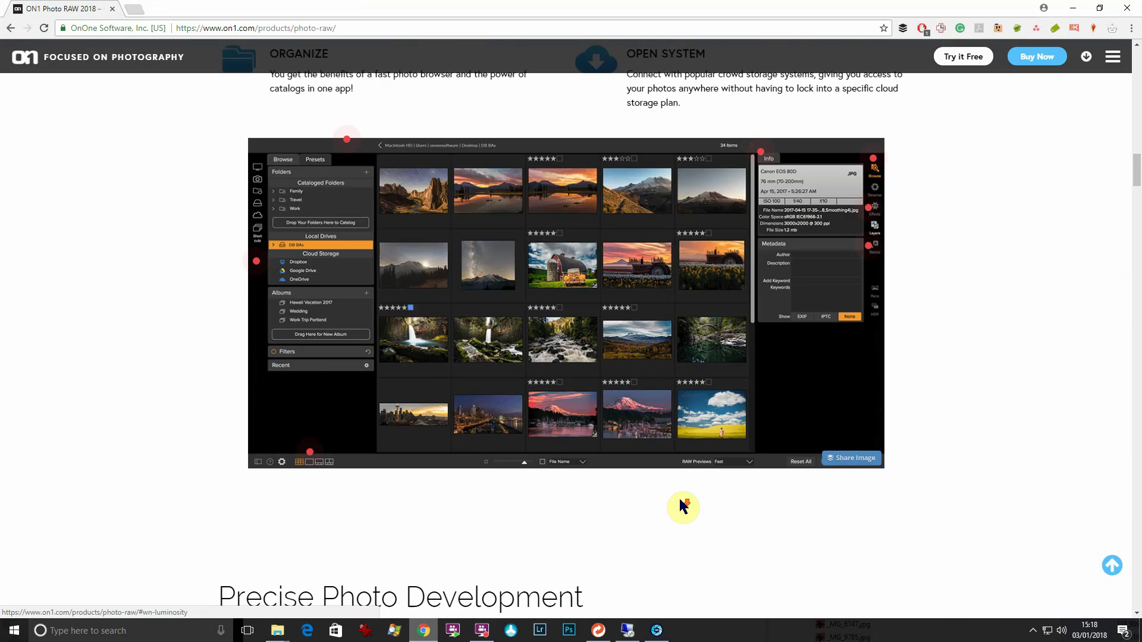
scroll(683, 506, "down", 9)
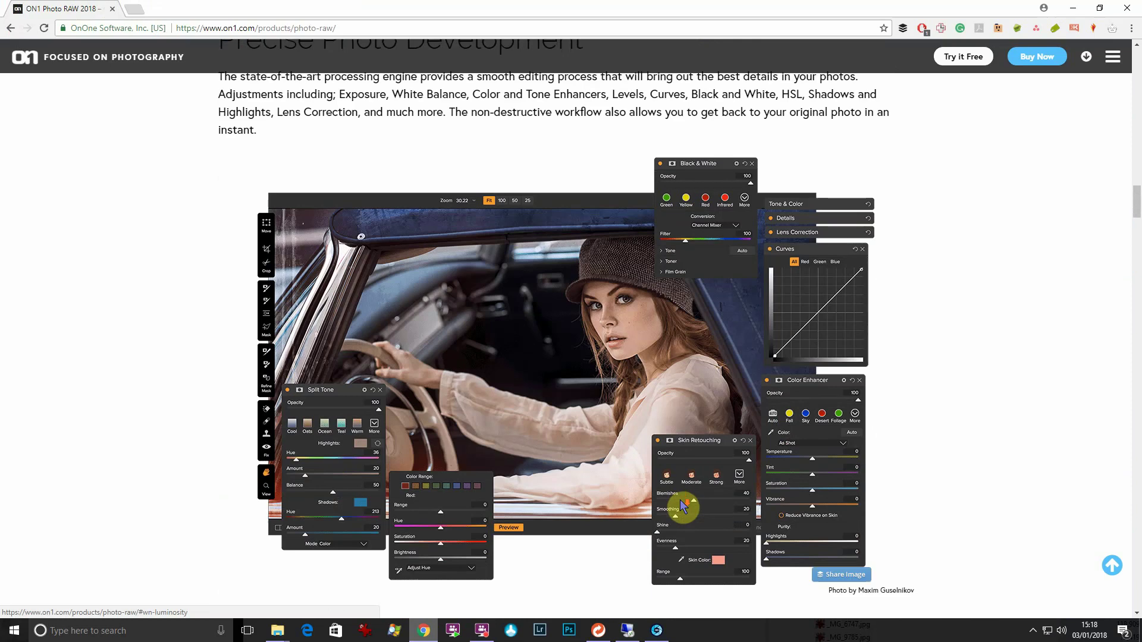